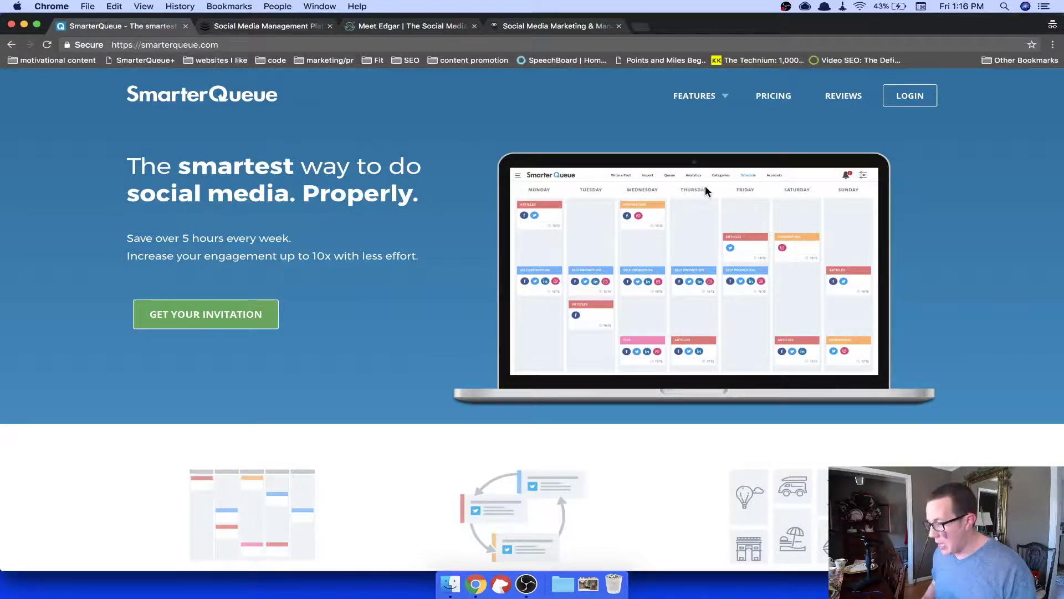
- Look through the Buffer, Hootsuite and MeetEdgar websites, and view MeetEdgar's pricing page
left_click(269, 26)
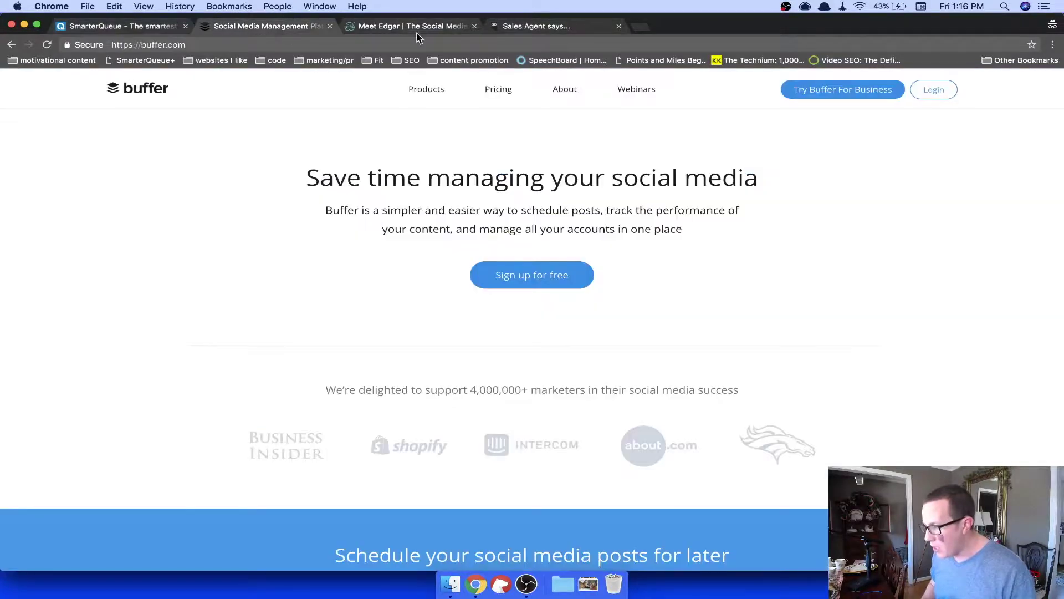
left_click(556, 29)
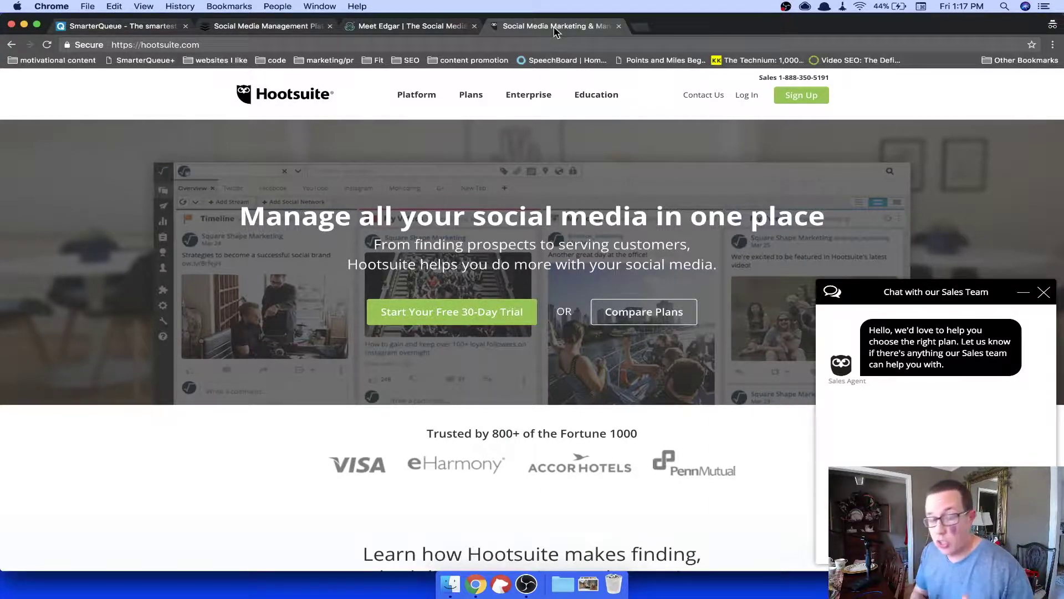
left_click(427, 31)
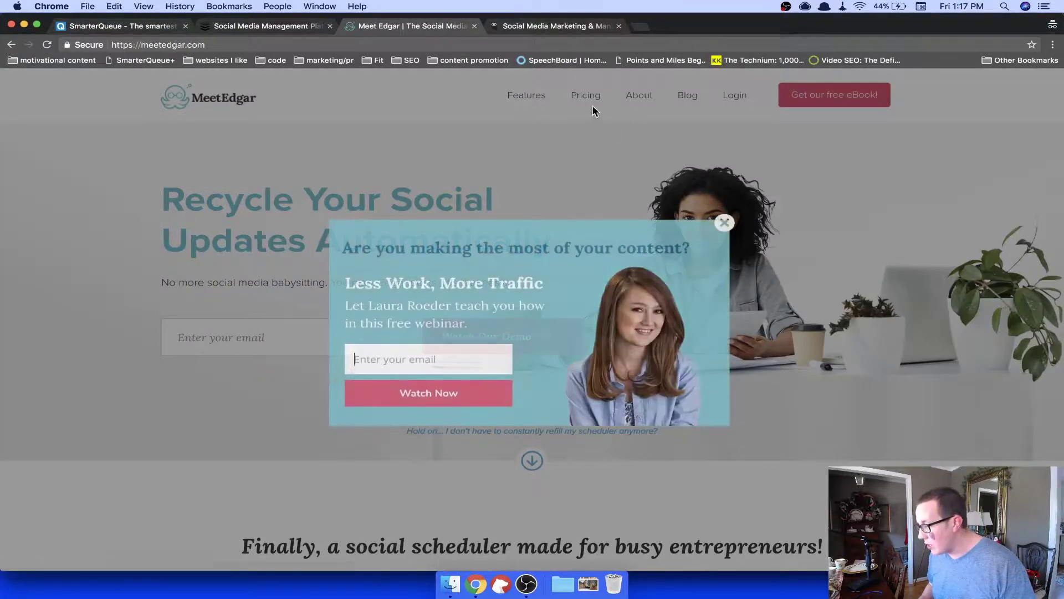
left_click(589, 97)
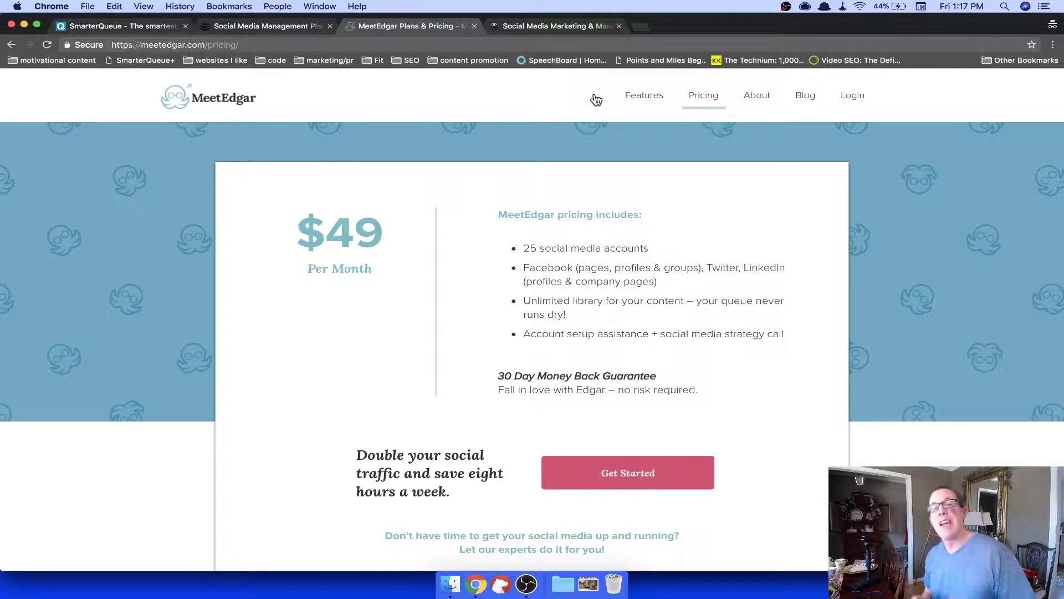
- Close the MeetEdgar, Hootsuite and Buffer pages, keeping only the SmarterQueue homepage open
key("super+w")
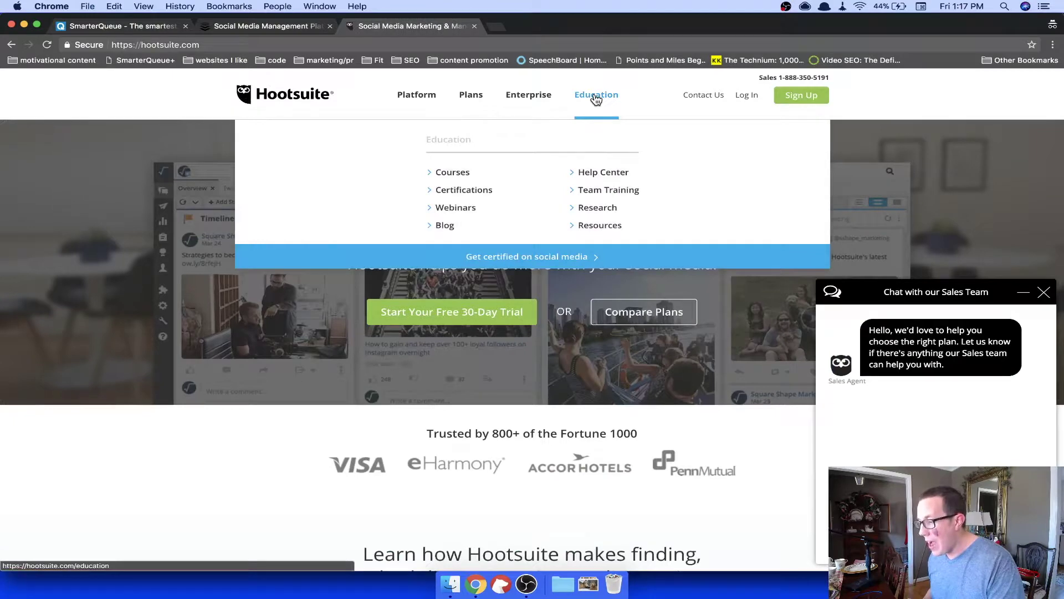
key("super+w")
key("super+w")
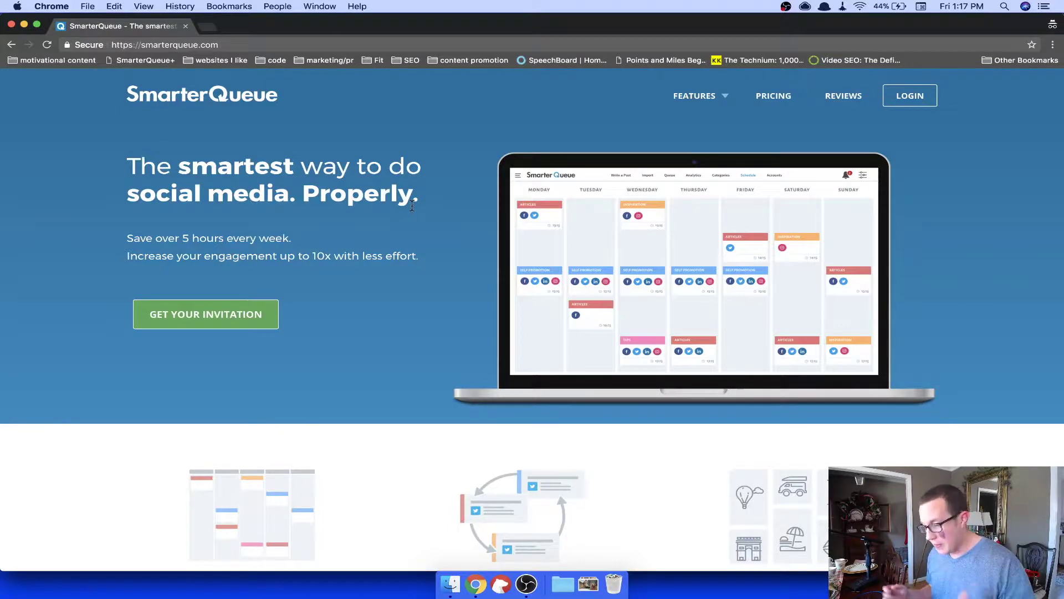
- Switch to the logged-in SmarterQueue window and look through the upcoming posts in the queue
key("super+grave")
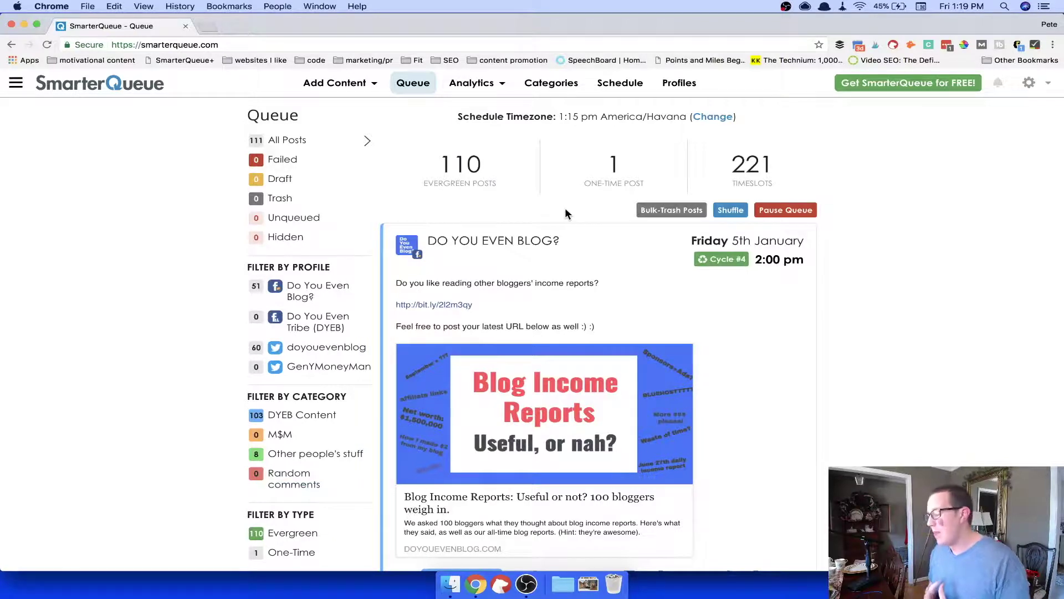
scroll(565, 213, "down", 12)
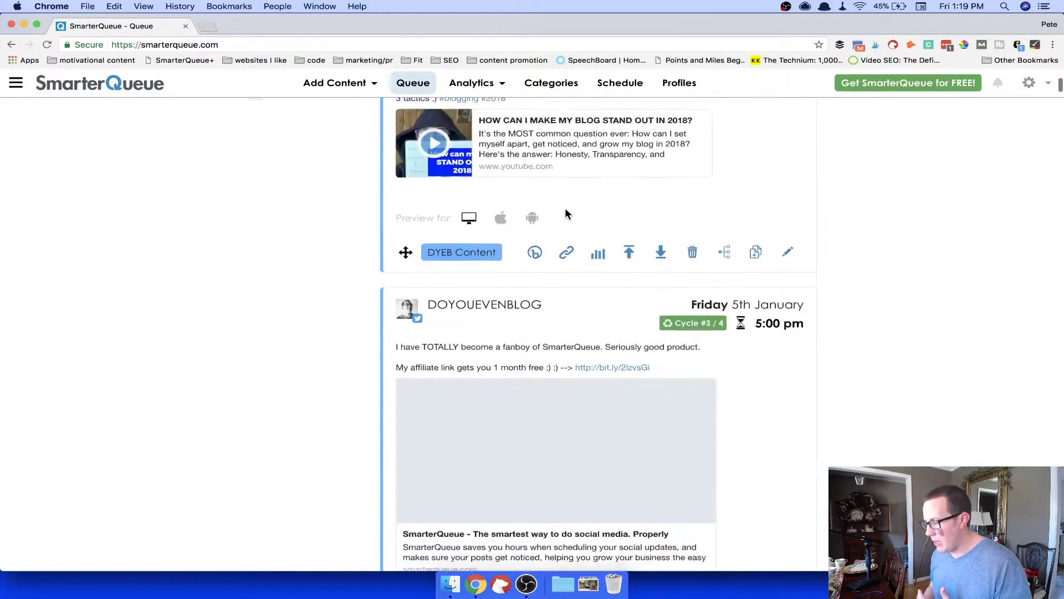
scroll(565, 213, "down", 9)
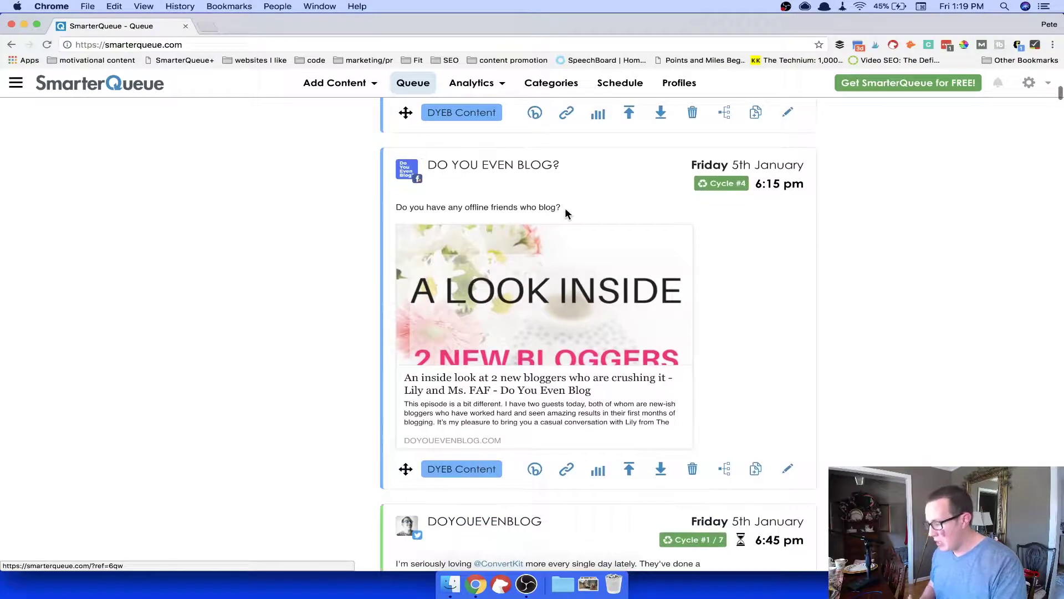
scroll(564, 207, "up", 20)
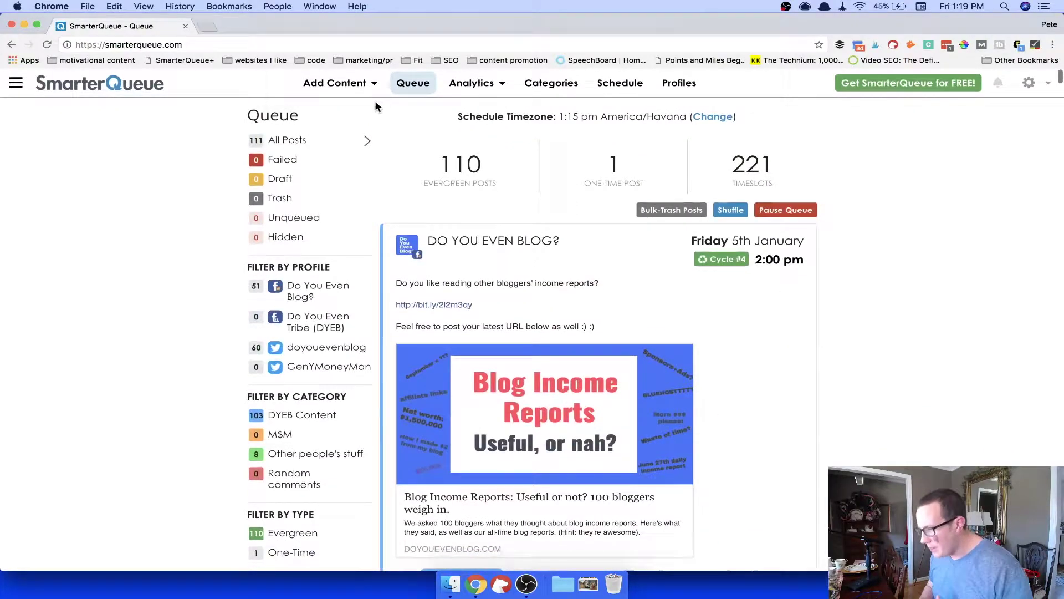
- Load the posts of doyouevenblog.com through SmarterQueue's Import from RSS
left_click(370, 83)
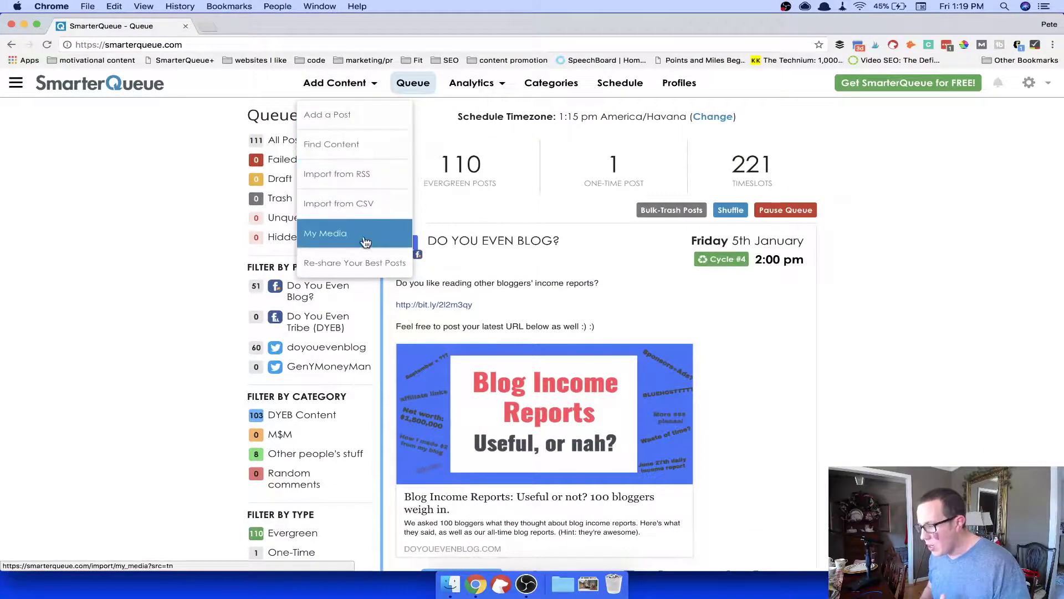
left_click(337, 175)
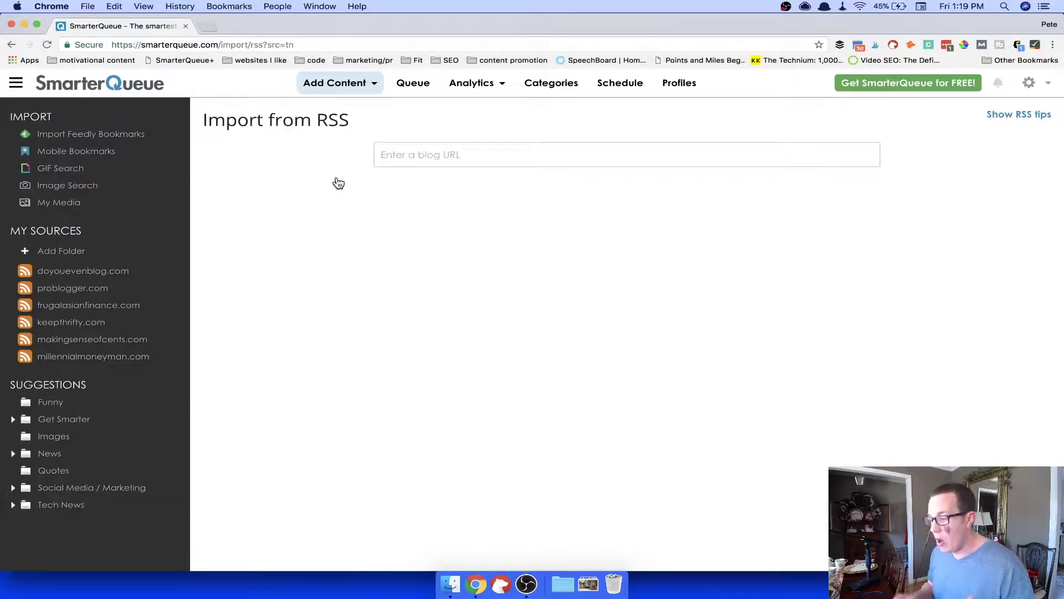
left_click(456, 162)
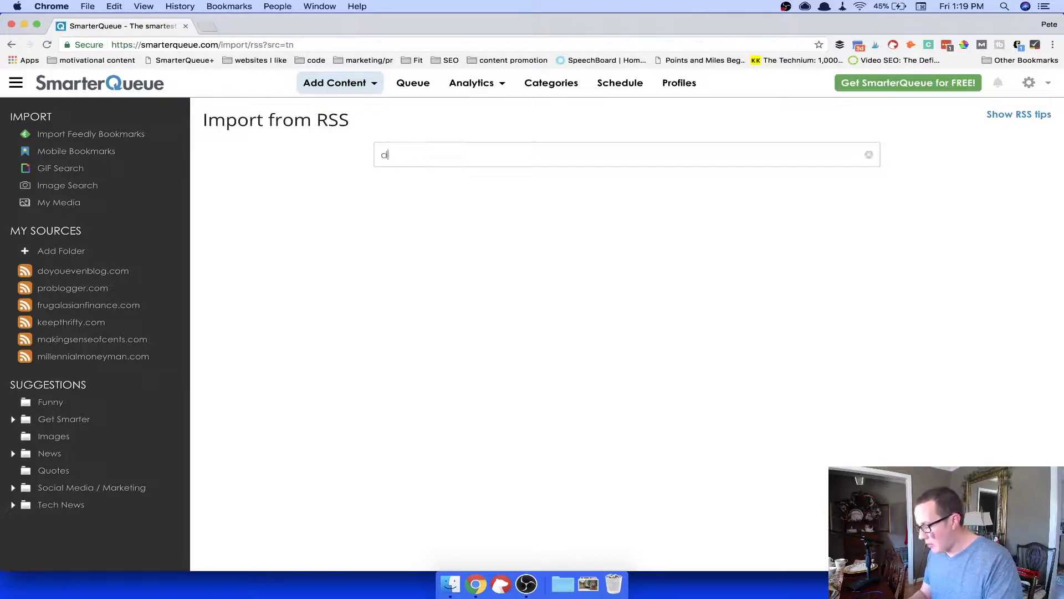
type("doyouevenblog.com")
key("Return")
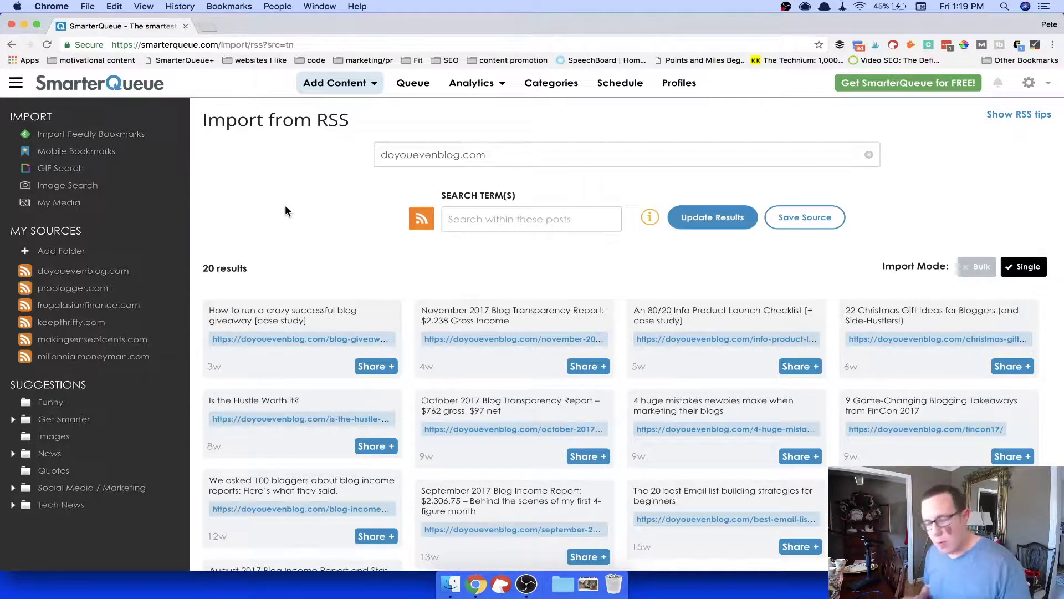
- Start sharing the link of "The 20 best Email list building strategies for beginners" and close the dialog without choosing a category
scroll(286, 206, "down", 5)
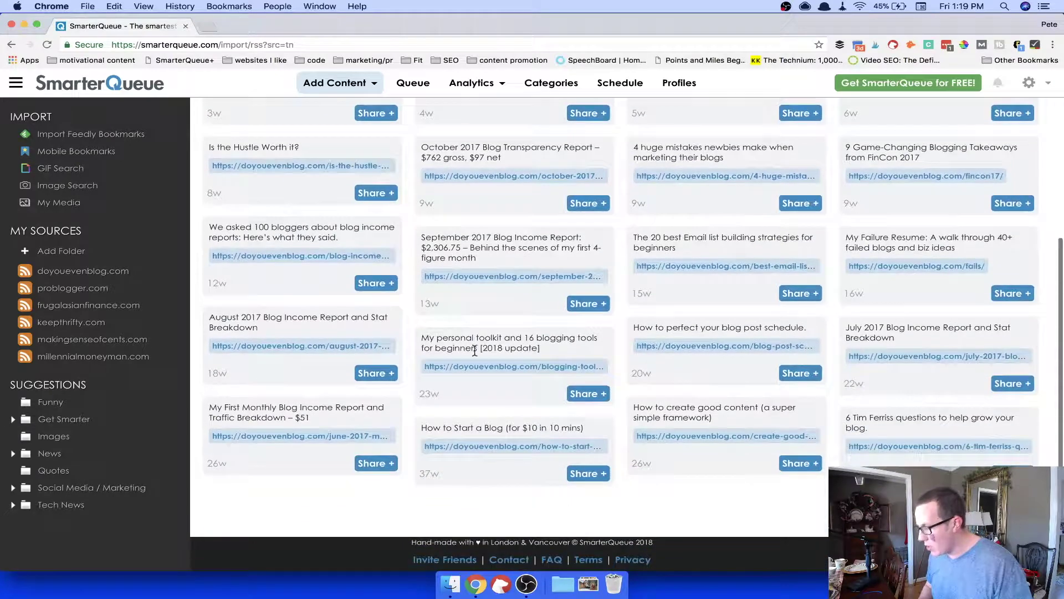
left_click(798, 292)
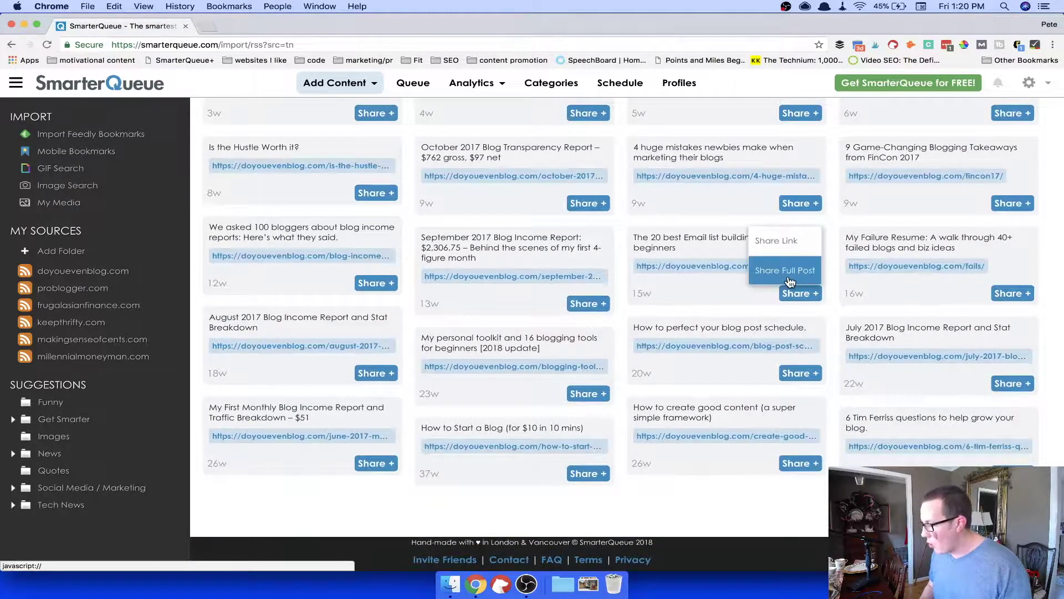
left_click(788, 246)
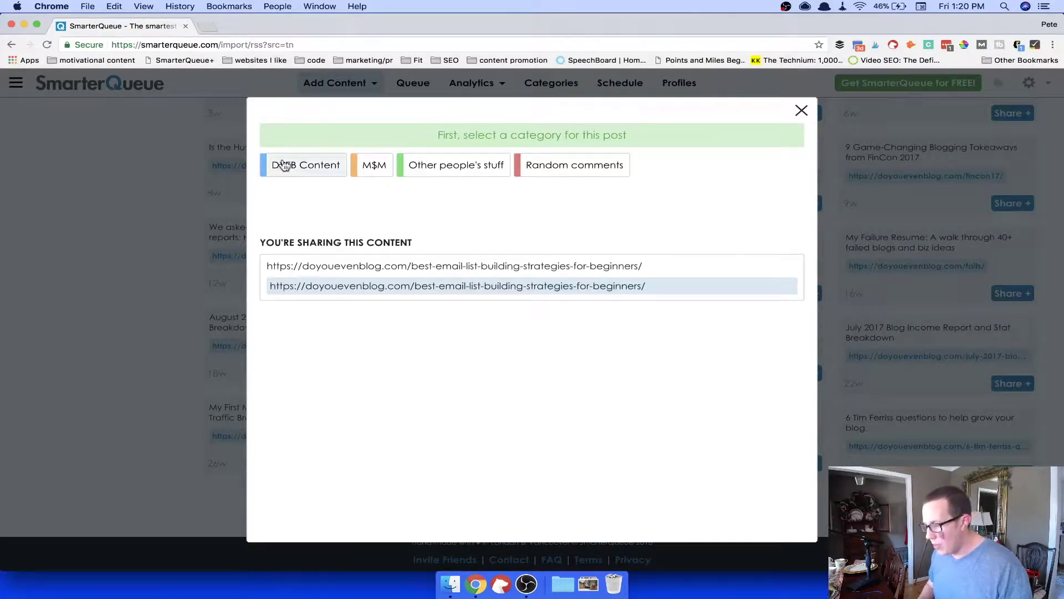
left_click(803, 111)
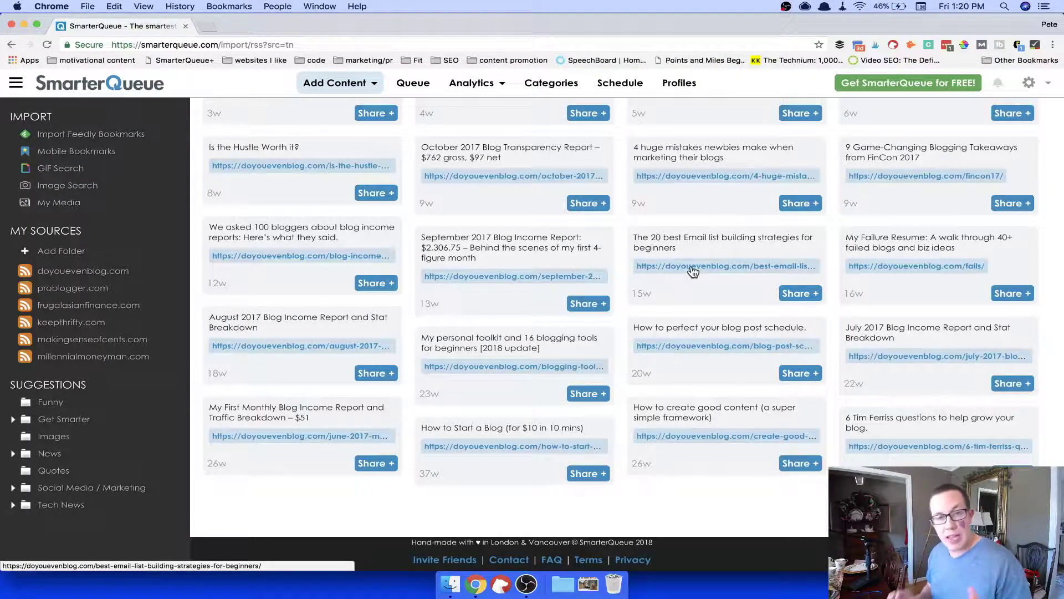
- Open the imposter syndrome article from doyouevenblog.com/blog/ in a new tab and start sharing it with the SmarterQueue+ bookmarklet
scroll(692, 268, "up", 5)
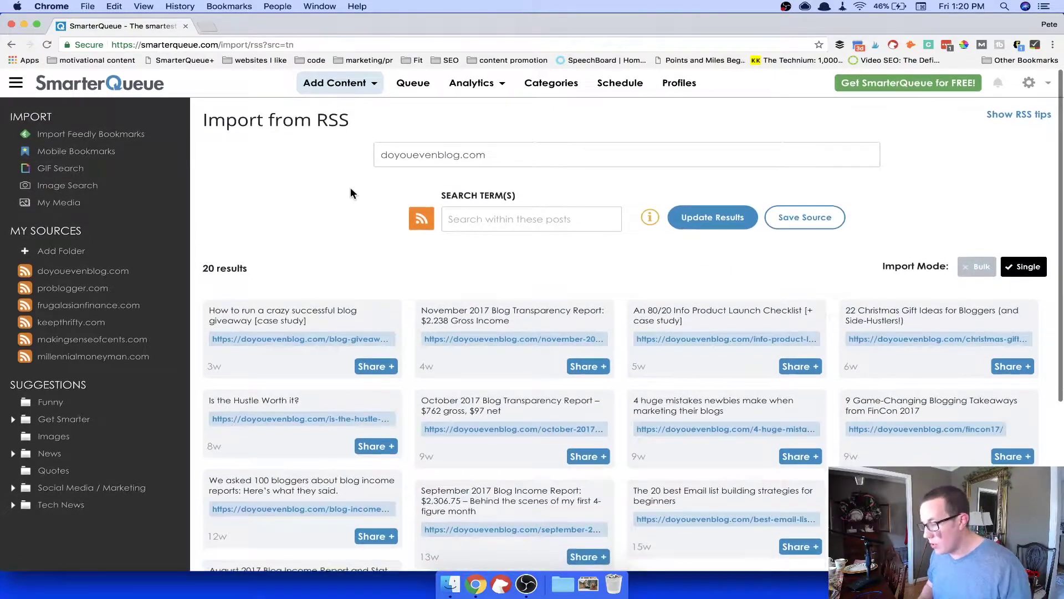
left_click(210, 26)
type("d")
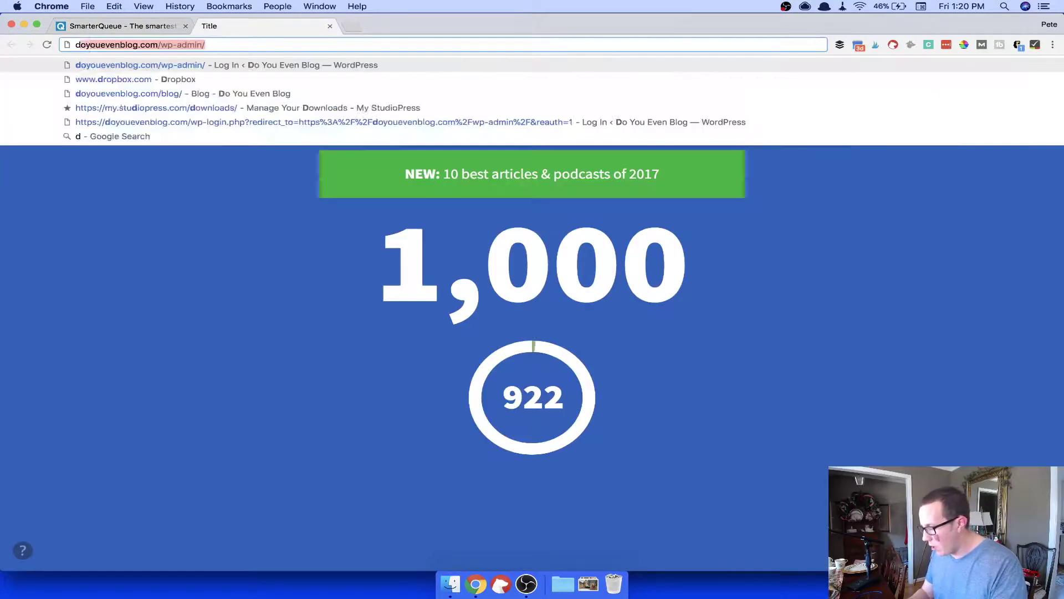
type("oyou")
key("Down")
key("Return")
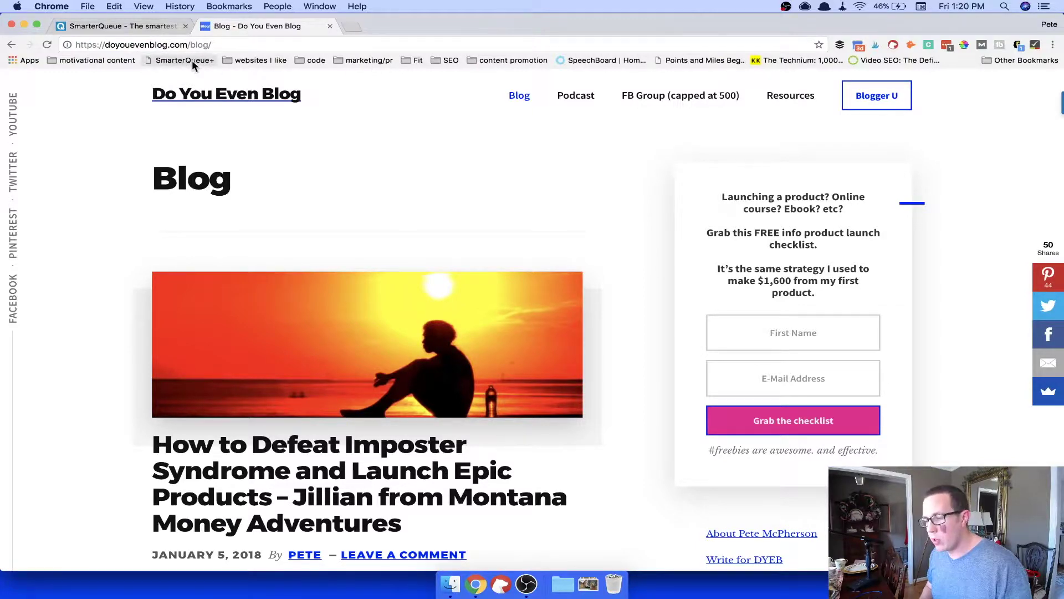
left_click(336, 474)
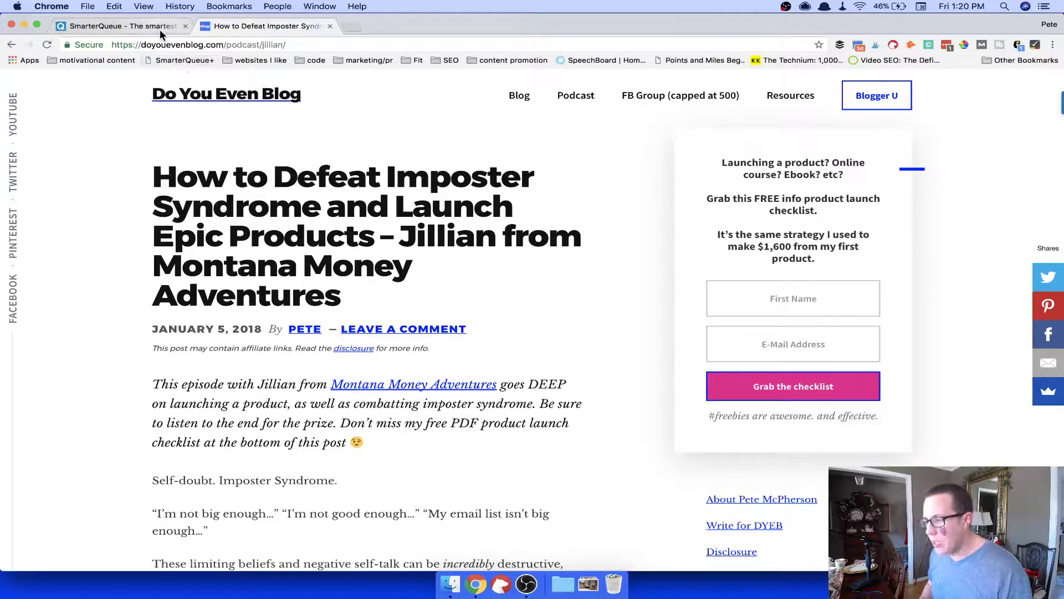
left_click(190, 61)
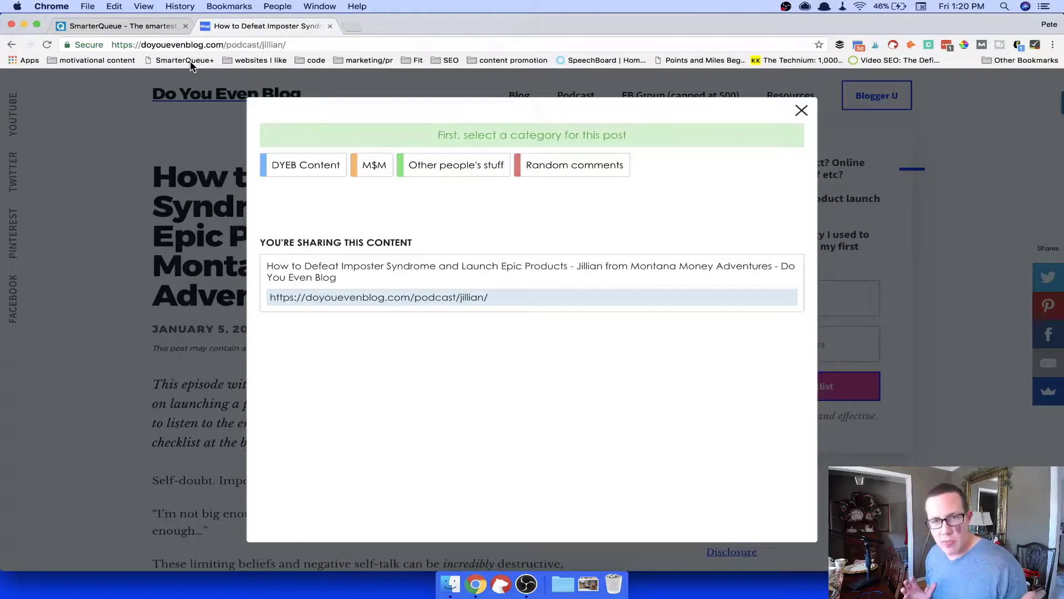
- Back in SmarterQueue, start a new DYEB Content post for the doyouevenblog Twitter profile and discard it
left_click(122, 26)
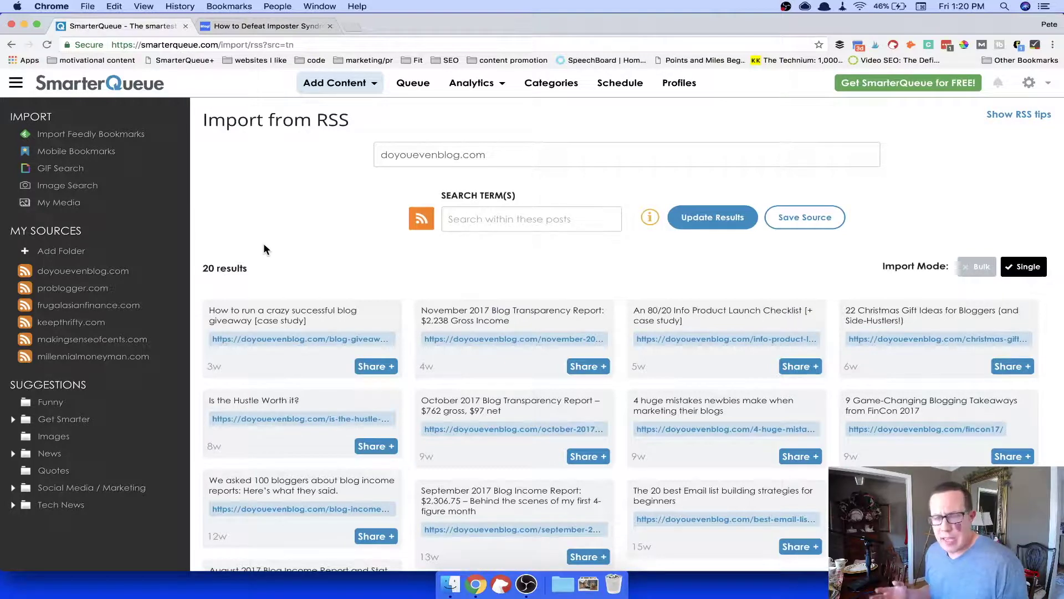
left_click(338, 83)
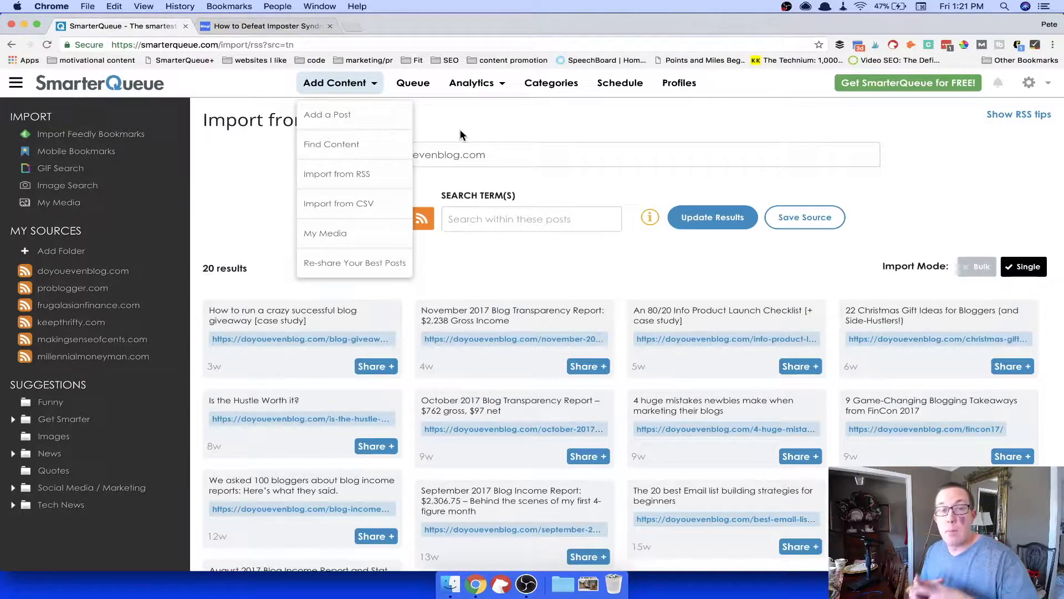
left_click(349, 114)
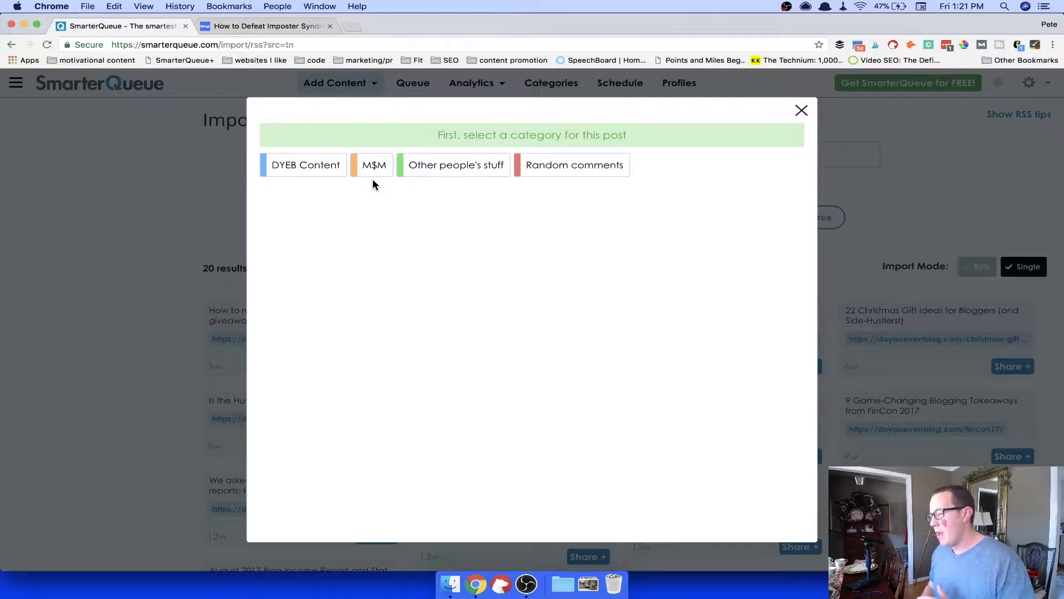
left_click(323, 165)
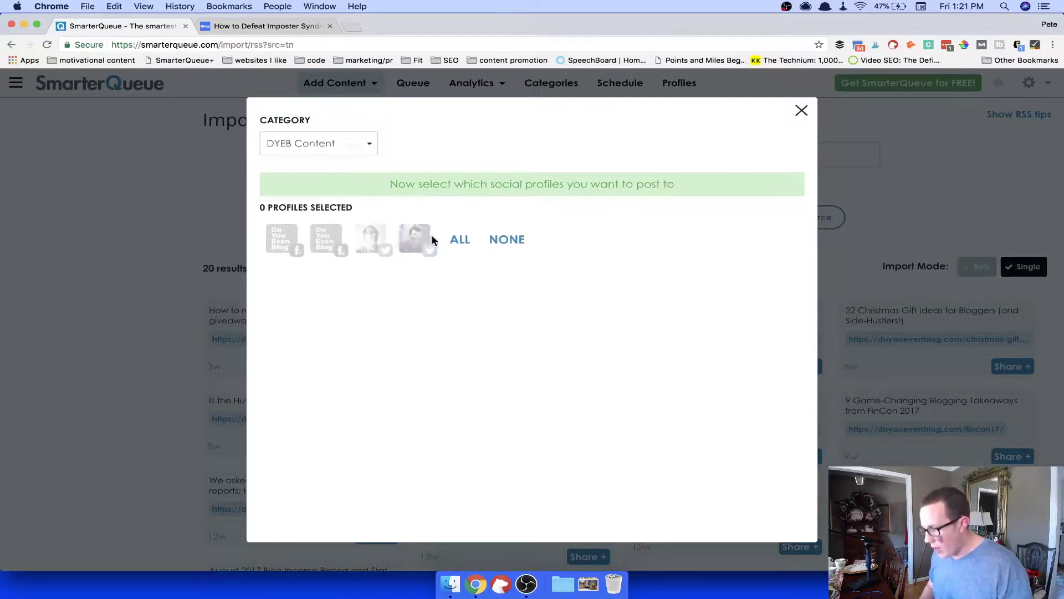
left_click(371, 239)
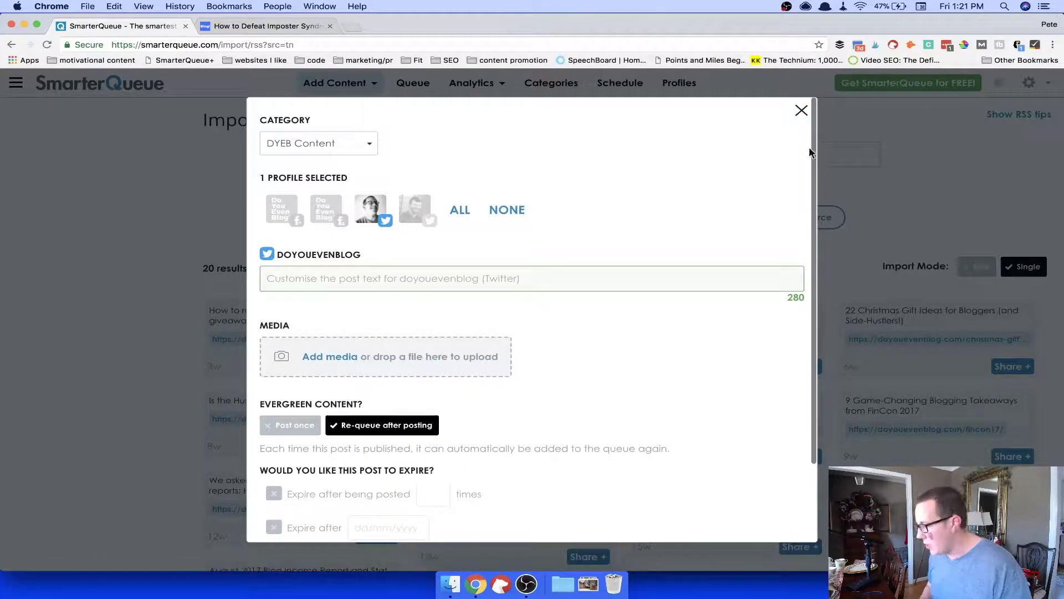
left_click(802, 111)
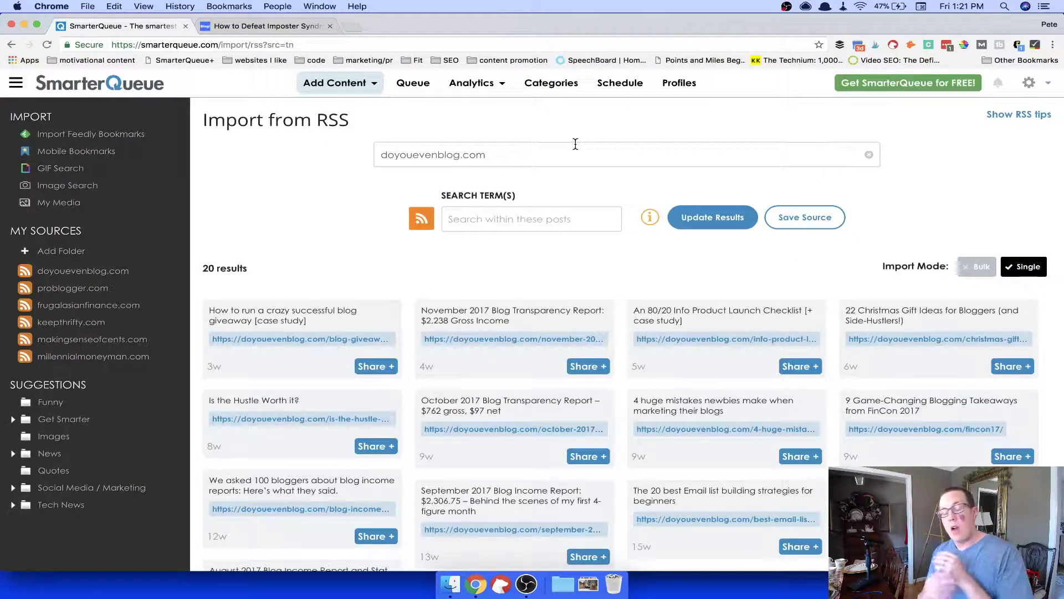
- Examine the DYEB Content category's settings and the colour choices of the "Other people's stuff" category
left_click(680, 84)
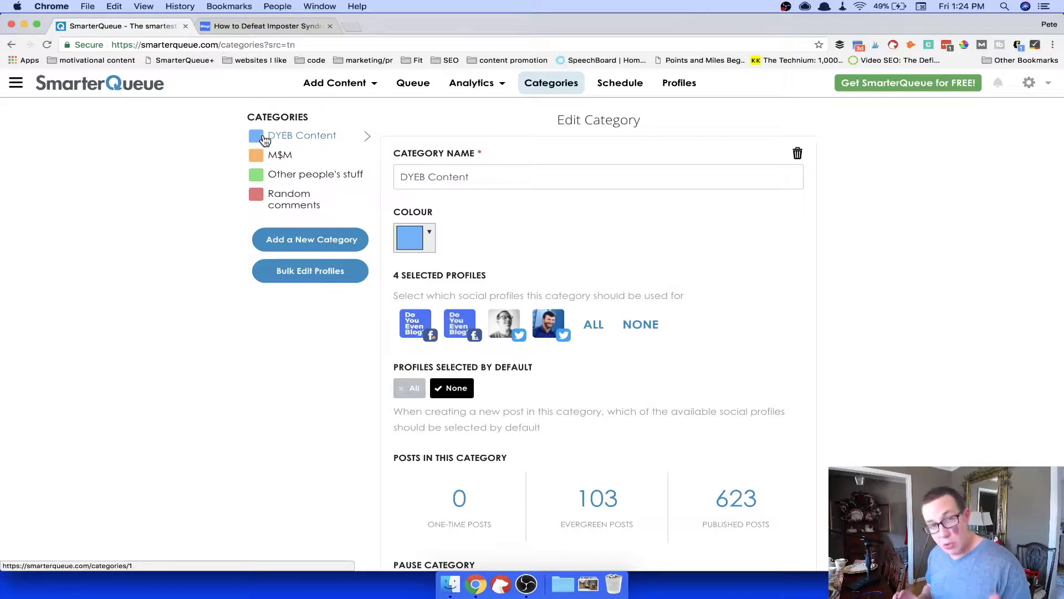
scroll(472, 304, "down", 1)
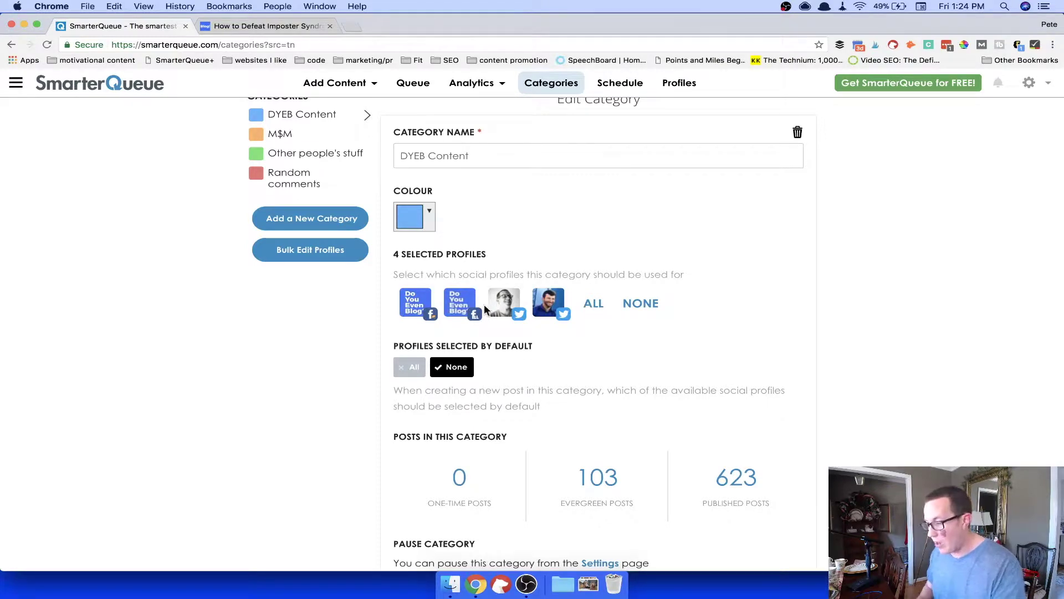
scroll(483, 304, "up", 1)
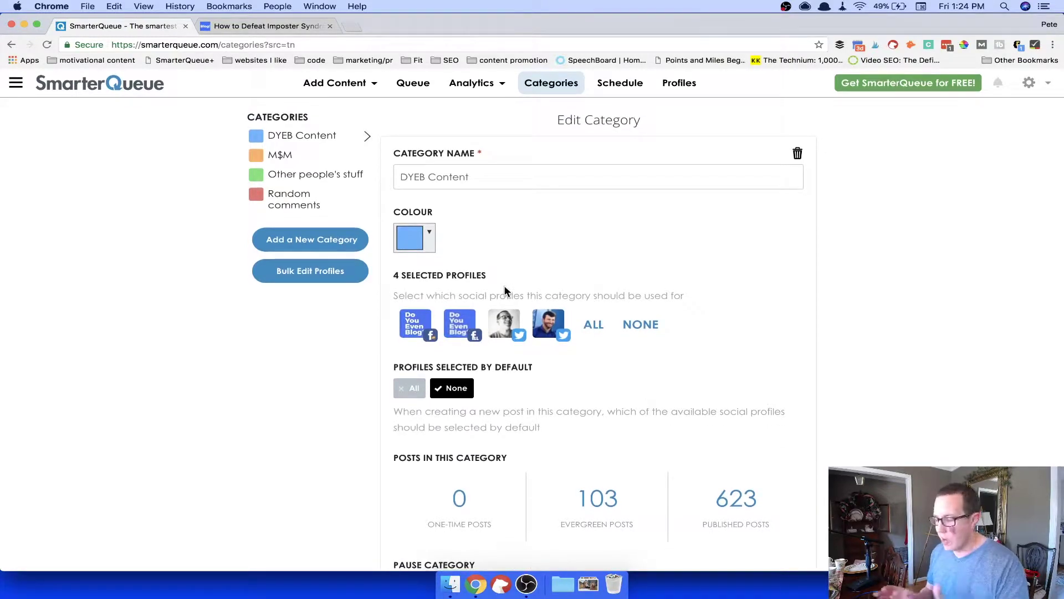
scroll(505, 285, "down", 6)
scroll(670, 358, "up", 5)
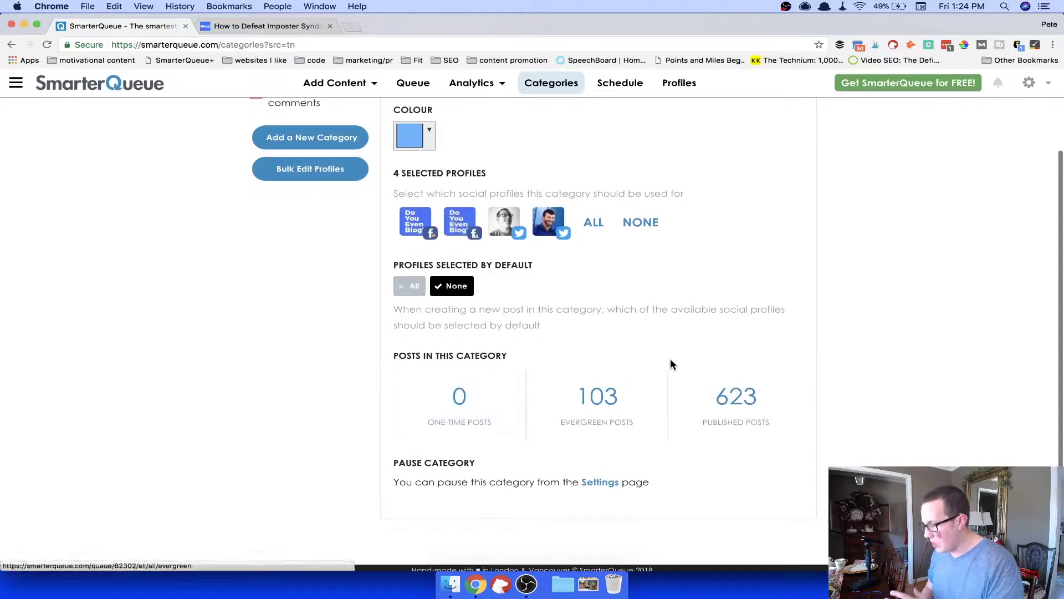
scroll(700, 365, "up", 1)
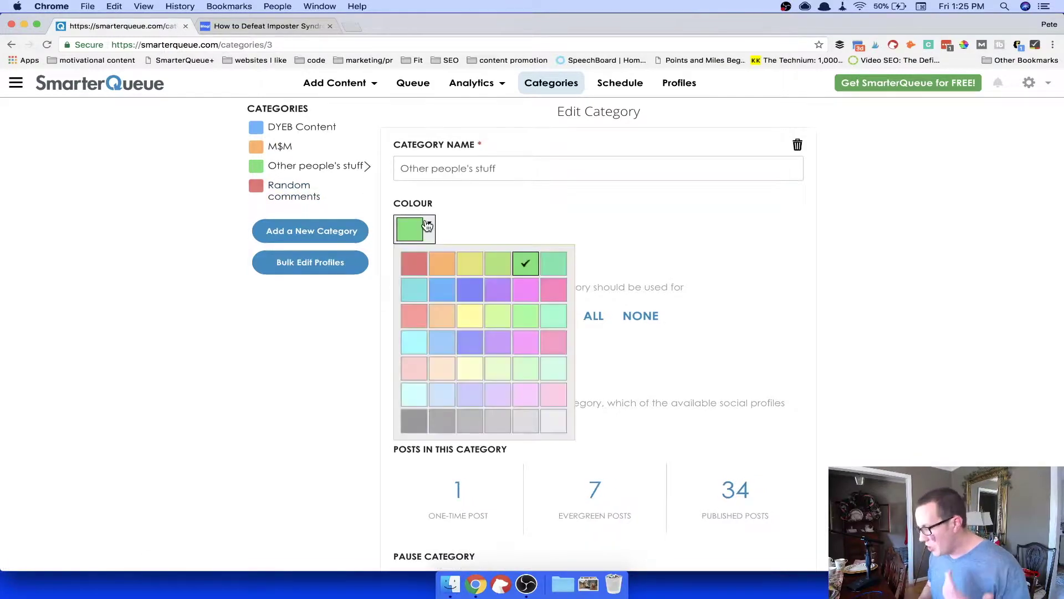
left_click(644, 243)
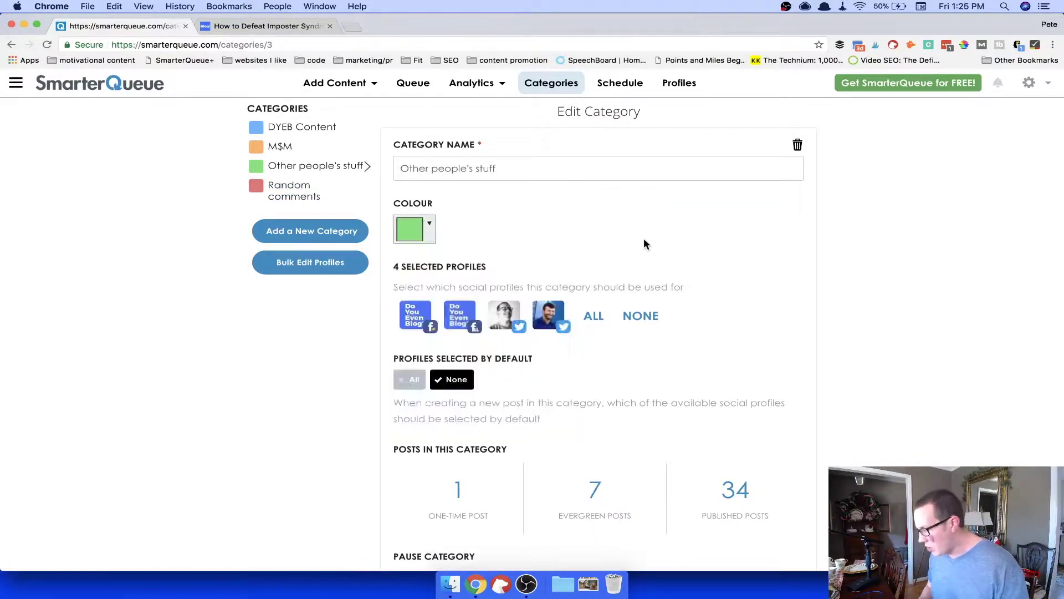
- Open the posting schedule, hide the timeslots of all four profiles and examine the empty weekly grid
scroll(597, 200, "down", 3)
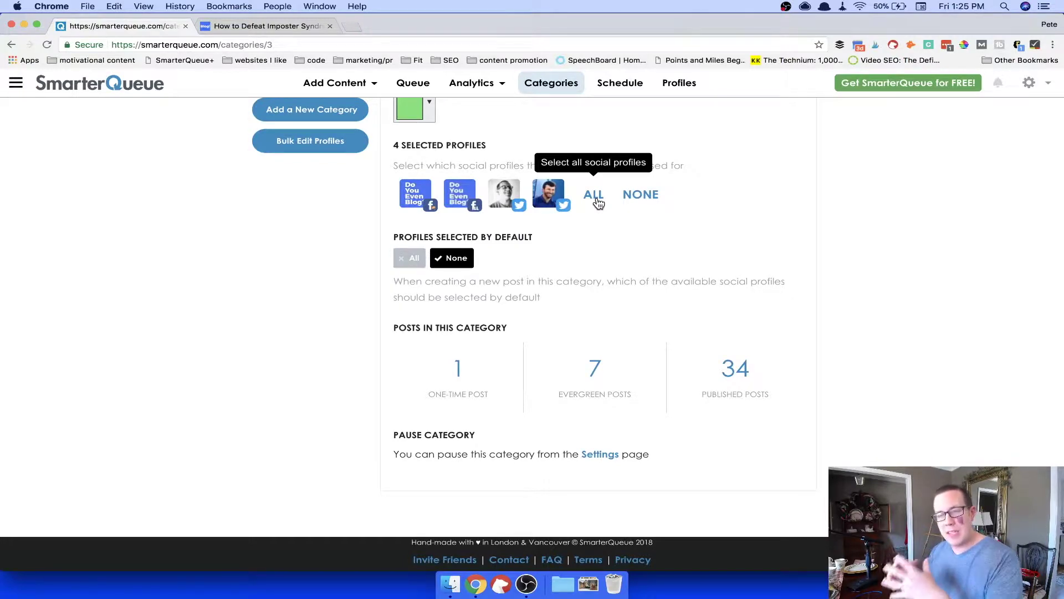
left_click(612, 86)
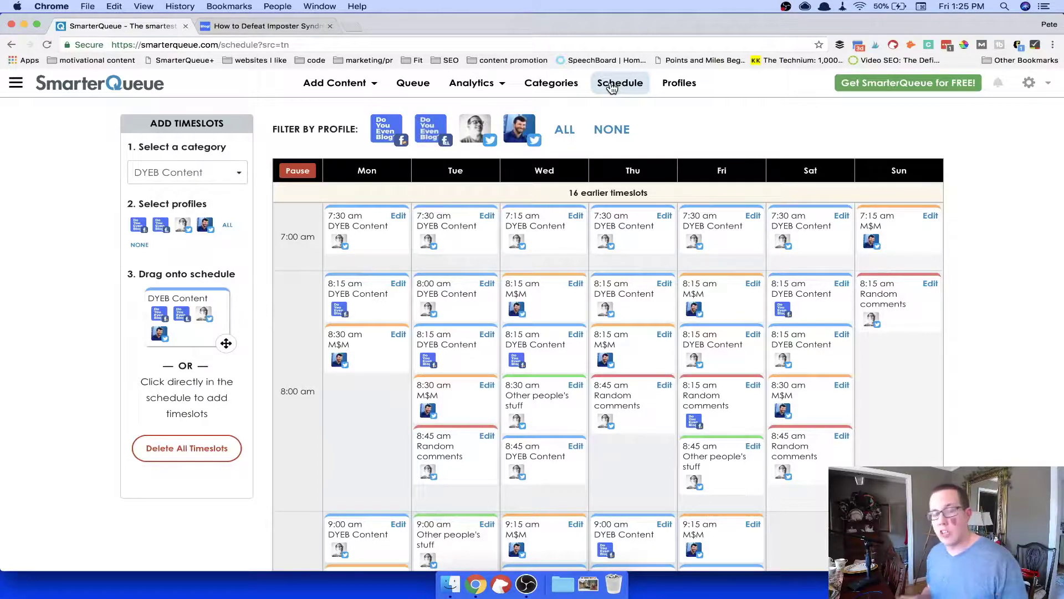
left_click(387, 128)
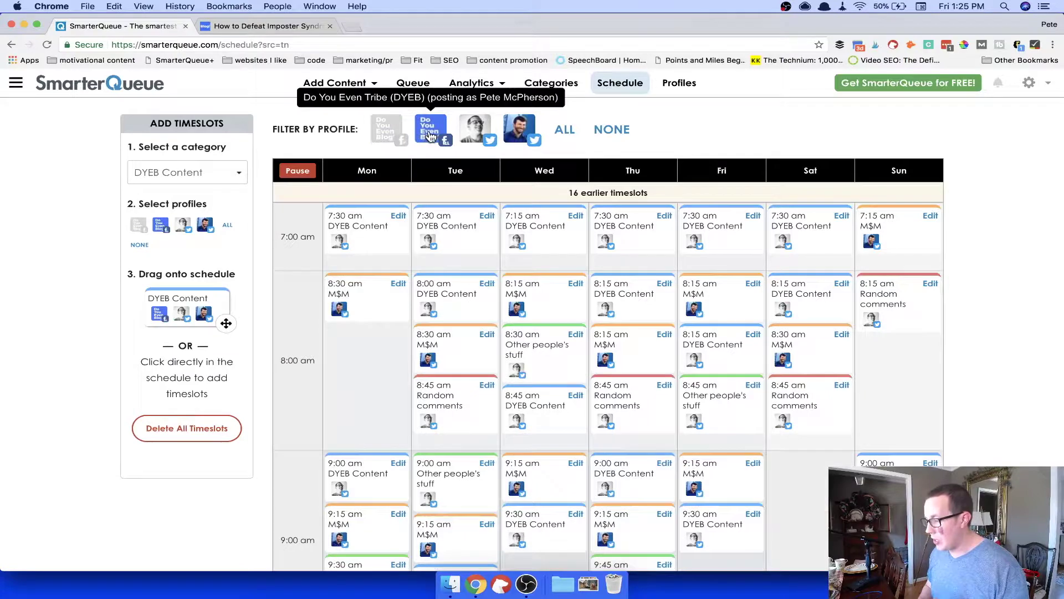
left_click(430, 136)
left_click(475, 135)
left_click(519, 136)
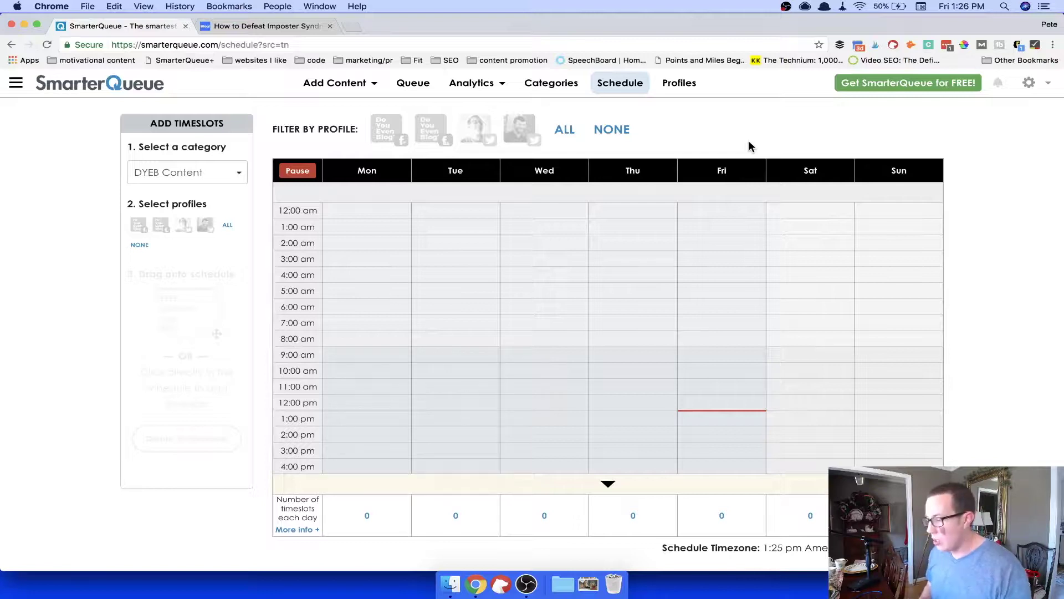
scroll(501, 255, "down", 3)
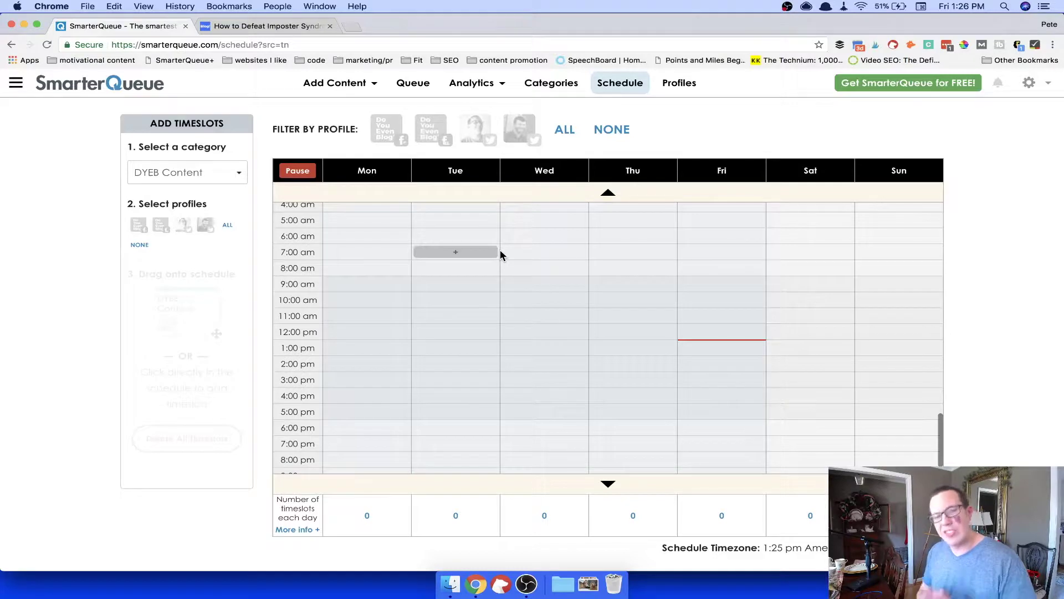
scroll(500, 254, "up", 3)
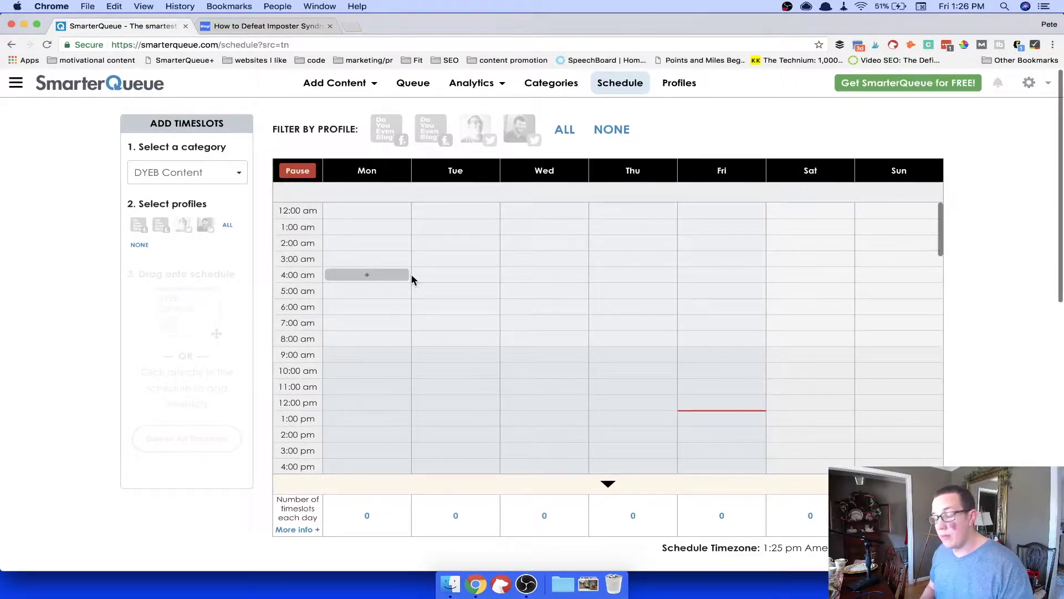
scroll(488, 388, "down", 3)
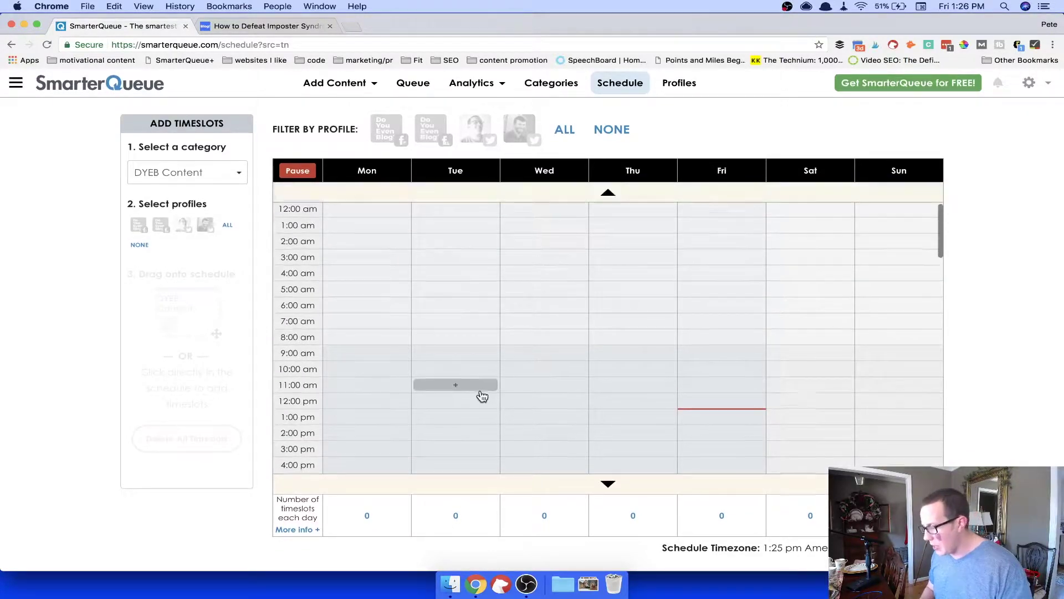
- Prepare a new timeslot with the category "Other people's stuff" for the Do You Even Blog? Facebook page
left_click(215, 176)
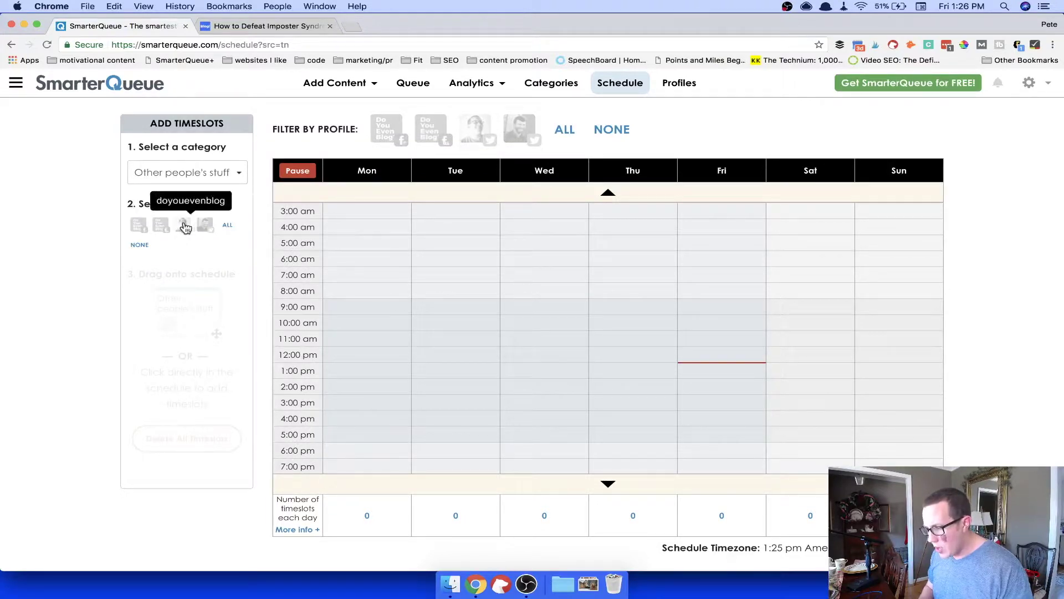
left_click(136, 225)
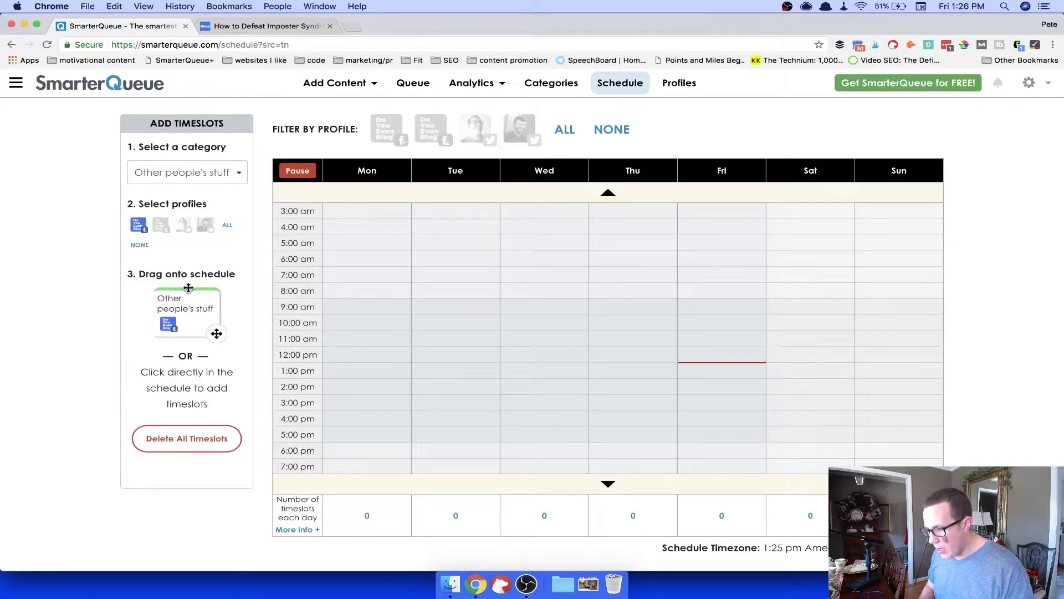
left_click_drag(188, 288, 171, 307)
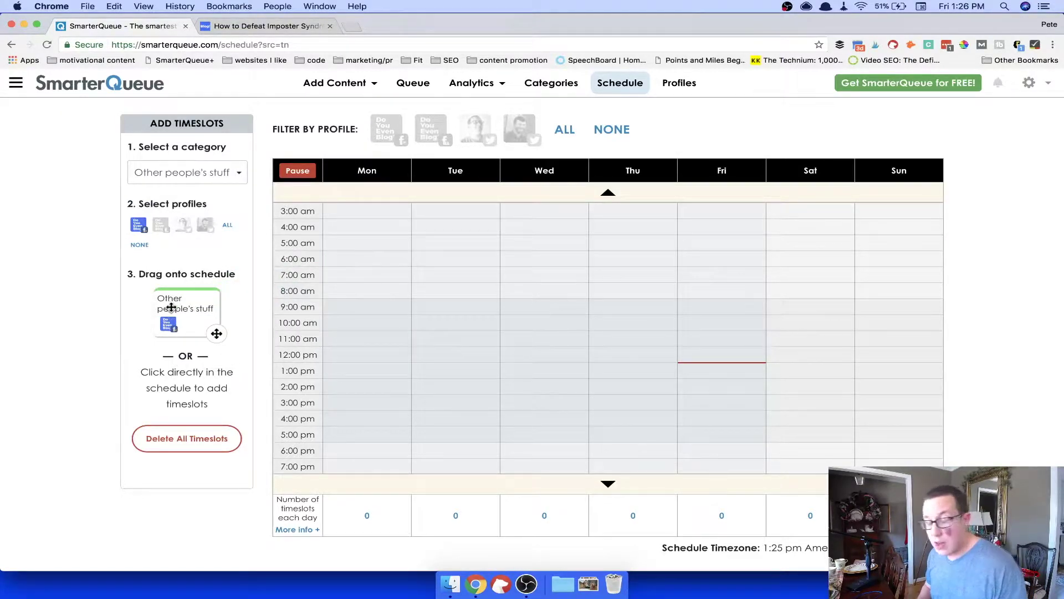
- Review the schedule filtered to the doyouevenblog Twitter profile, and then to the Do You Even Blog? Facebook page alone
left_click(474, 129)
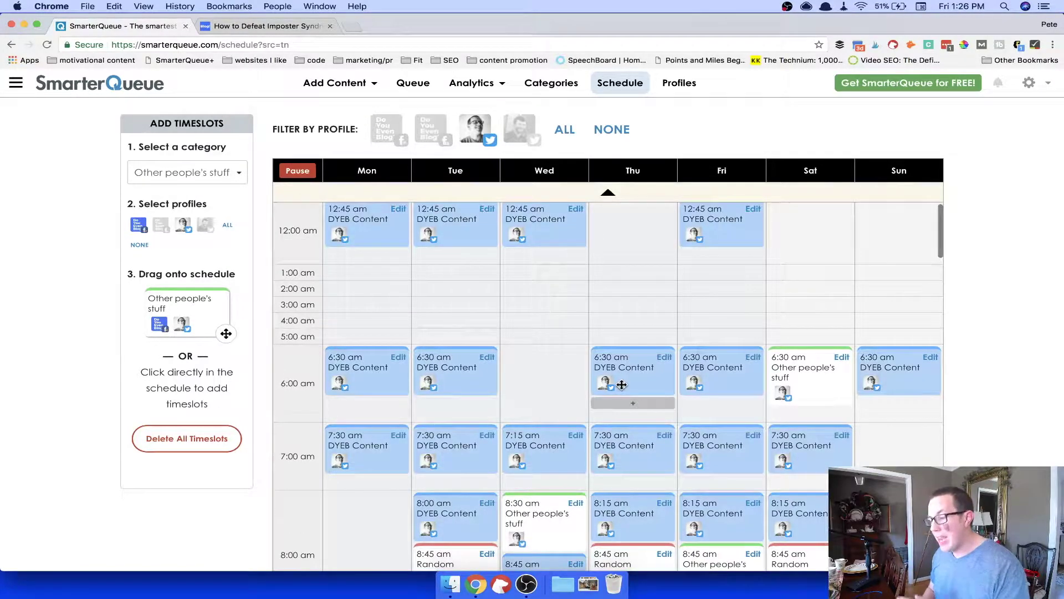
scroll(622, 384, "down", 10)
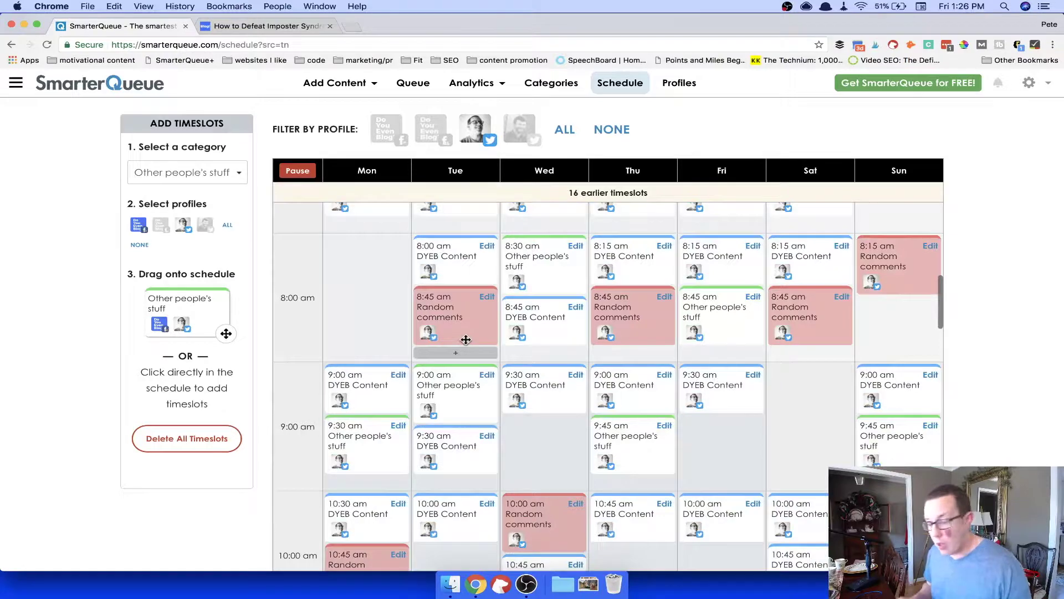
left_click(474, 132)
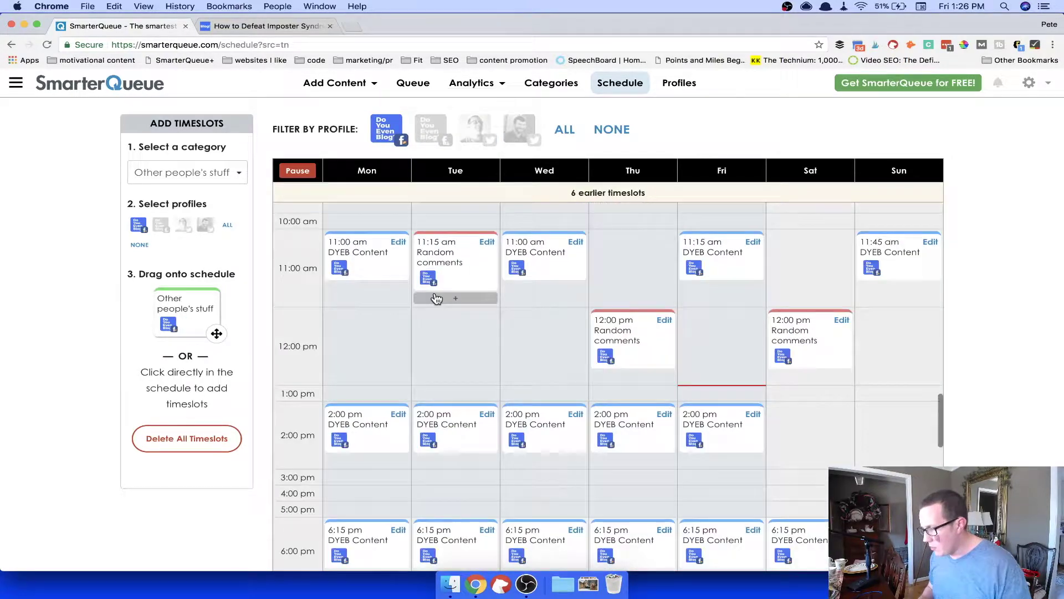
scroll(437, 299, "down", 5)
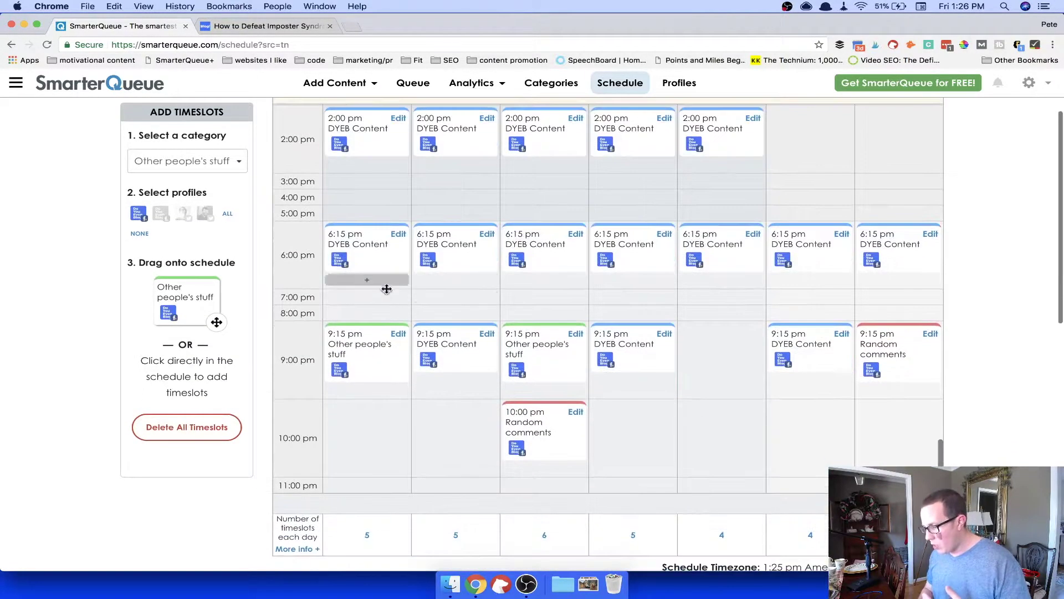
scroll(549, 426, "up", 10)
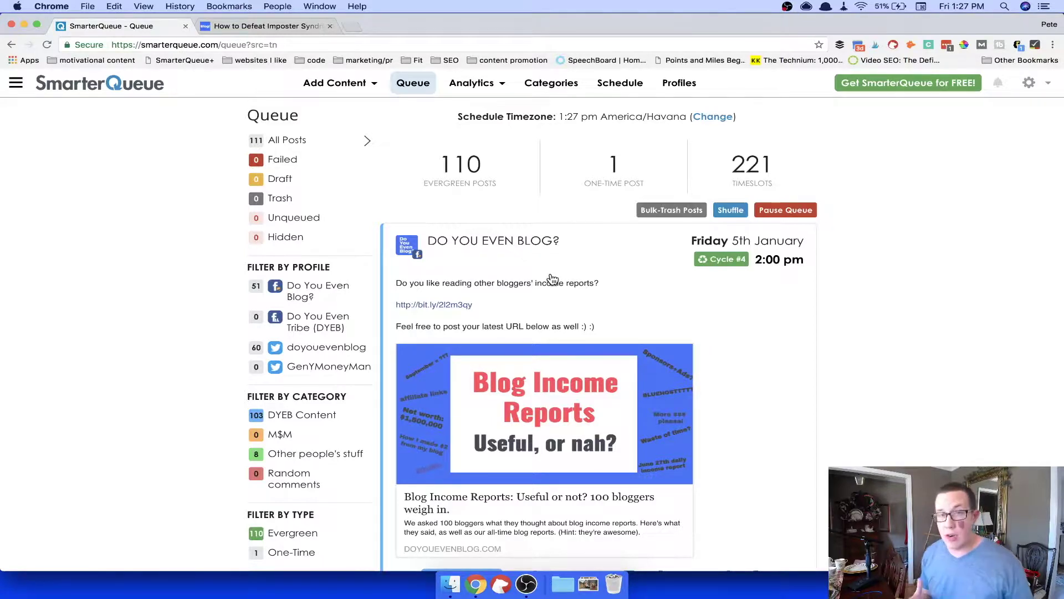
- Reopen the schedule from the queue and look through the timeslots of all profiles together
left_click(604, 90)
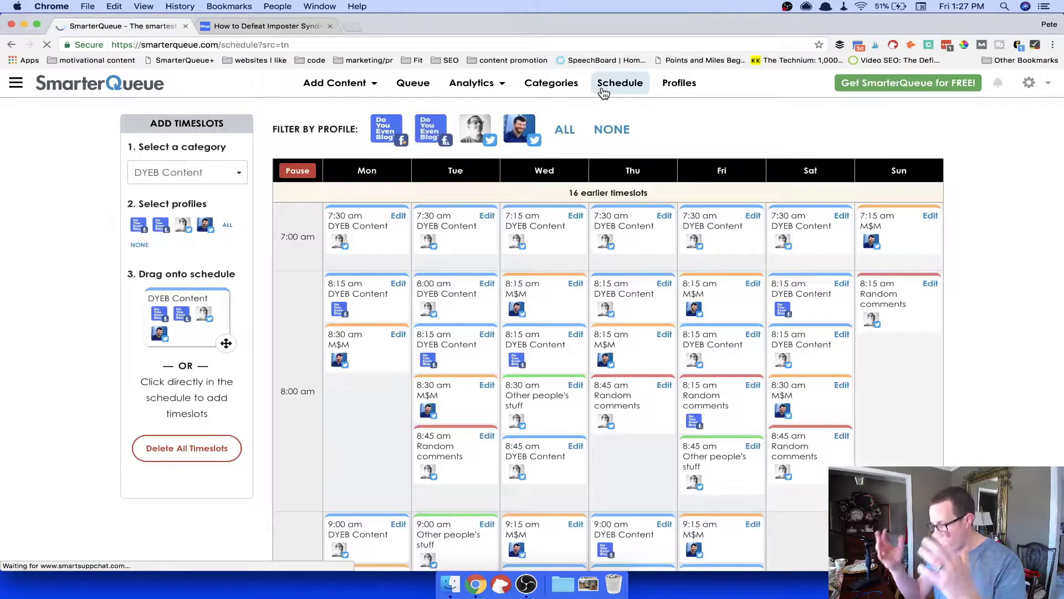
scroll(594, 240, "down", 5)
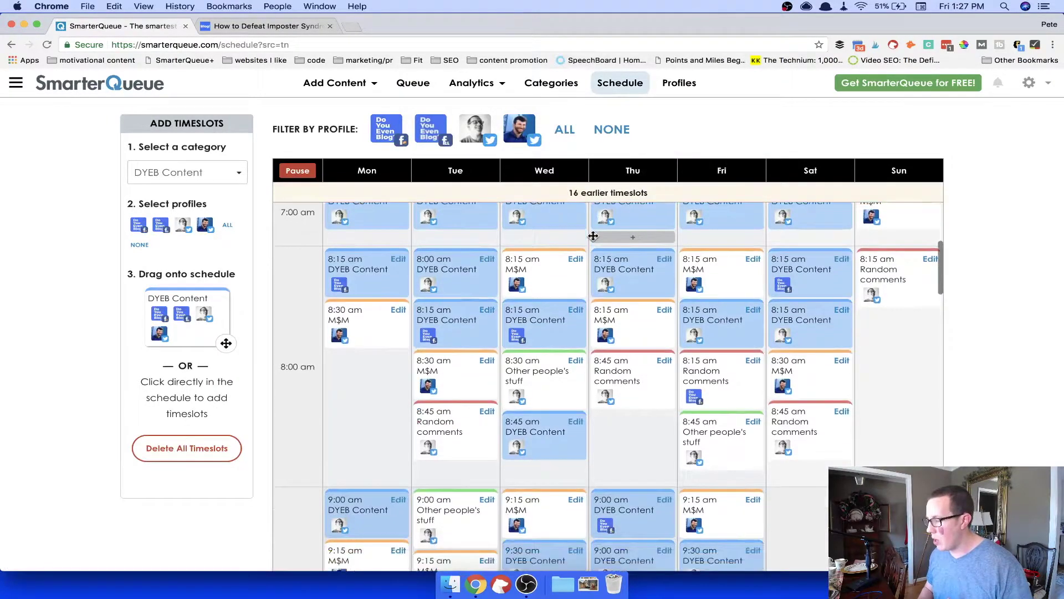
scroll(594, 240, "up", 5)
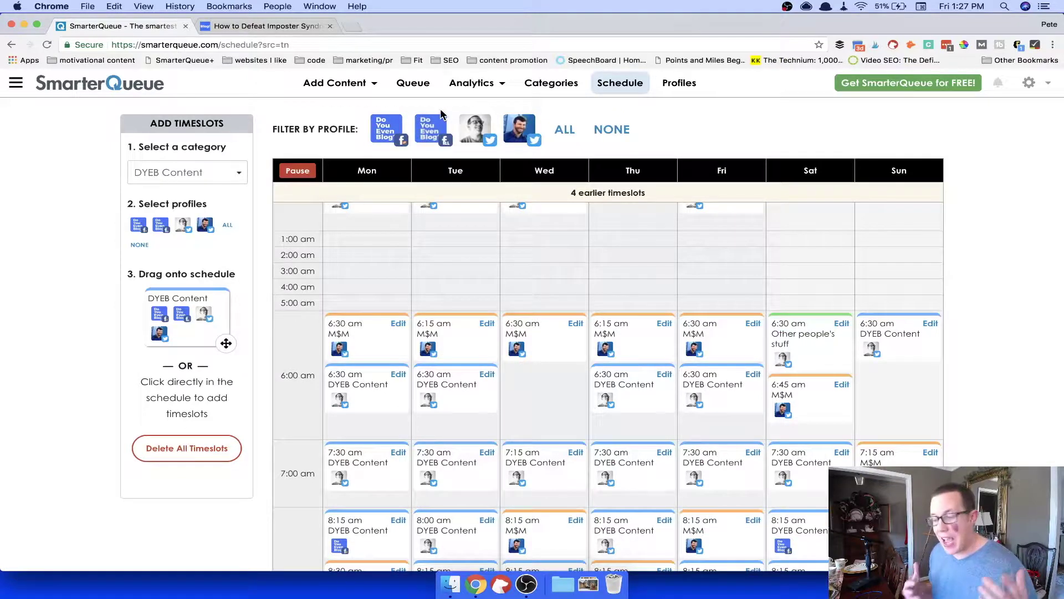
- Switch to the imposter syndrome article, close its open share dialog and start sharing it with SmarterQueue+ again
left_click(350, 83)
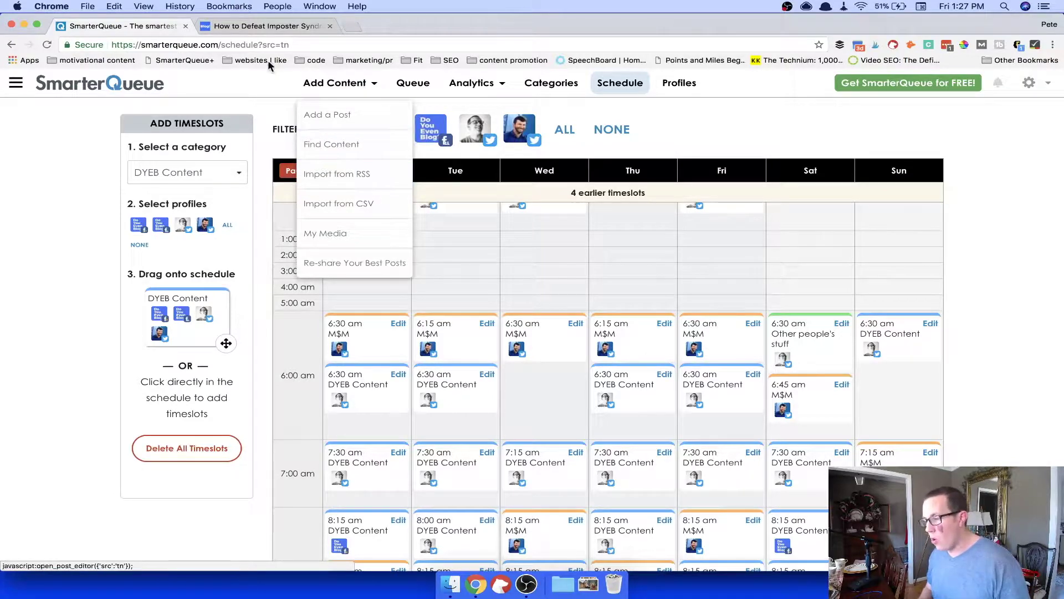
left_click(252, 27)
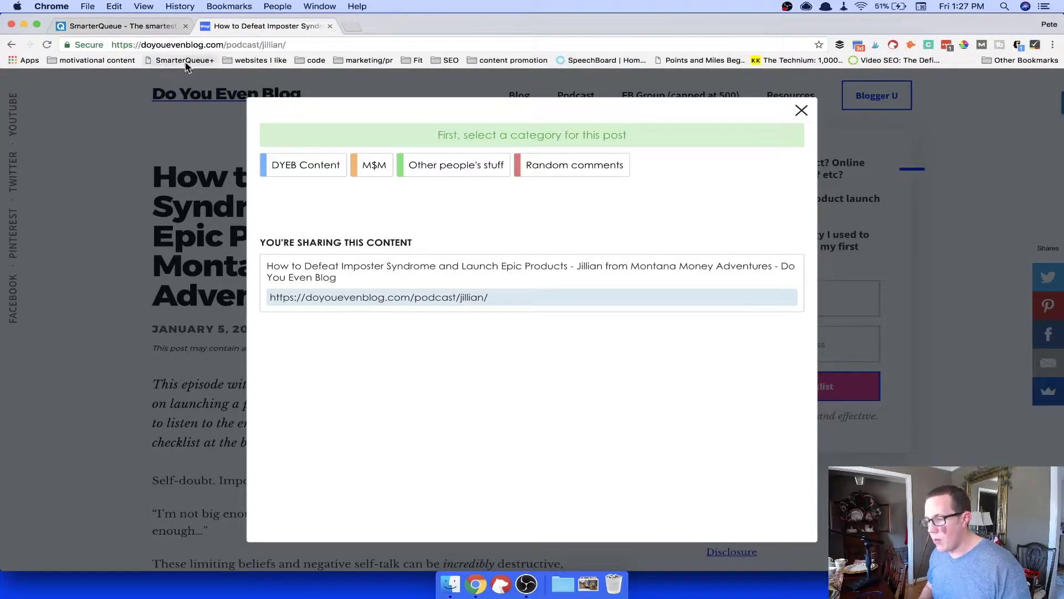
left_click(803, 112)
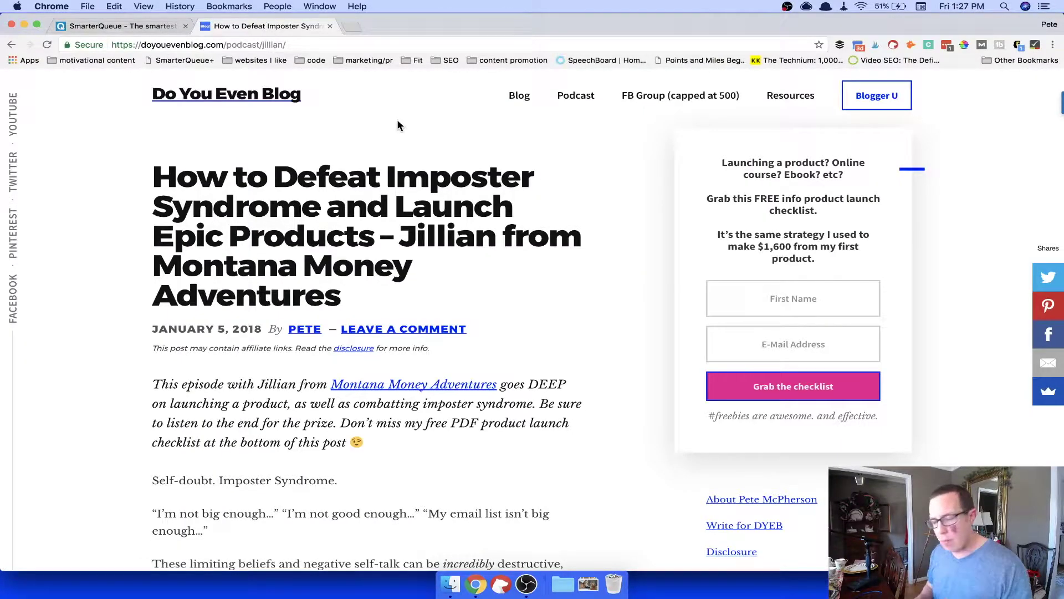
left_click(188, 61)
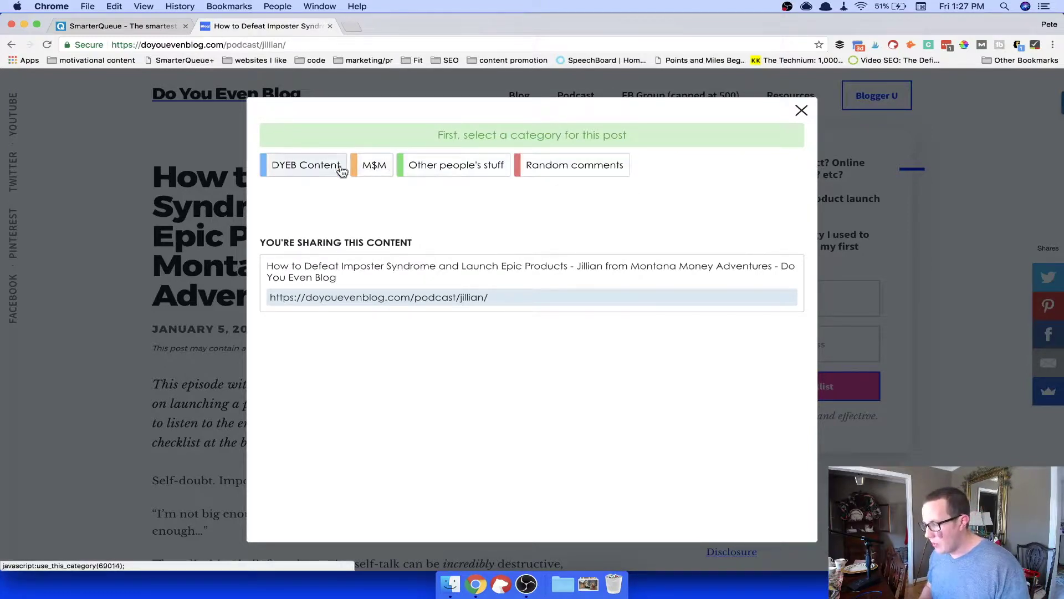
- Assign the post to DYEB Content and select the Do You Even Blog? Facebook page and the doyouevenblog Twitter profile
left_click(315, 175)
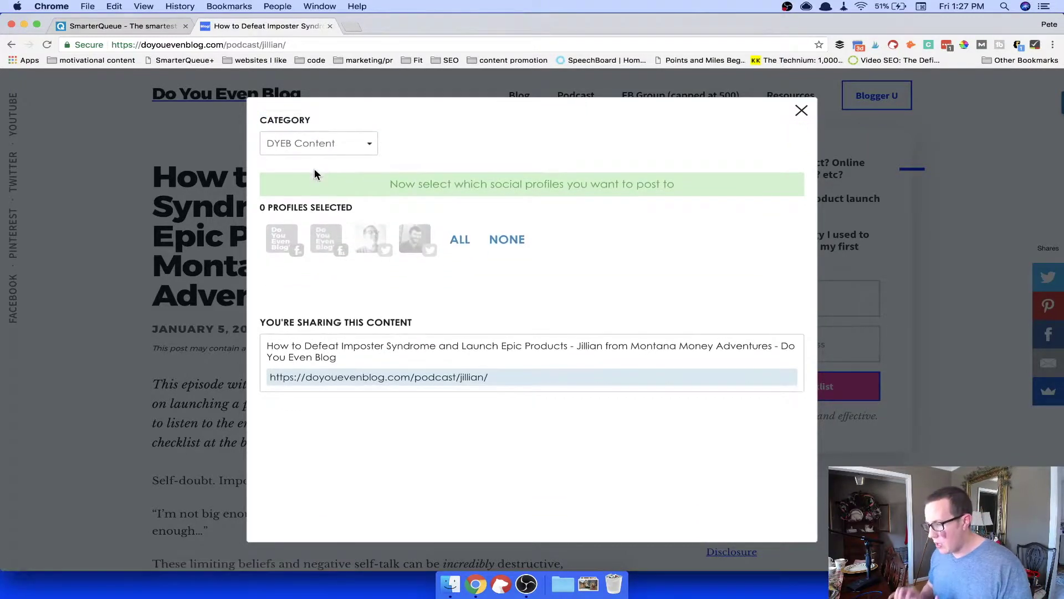
left_click(275, 242)
left_click(368, 213)
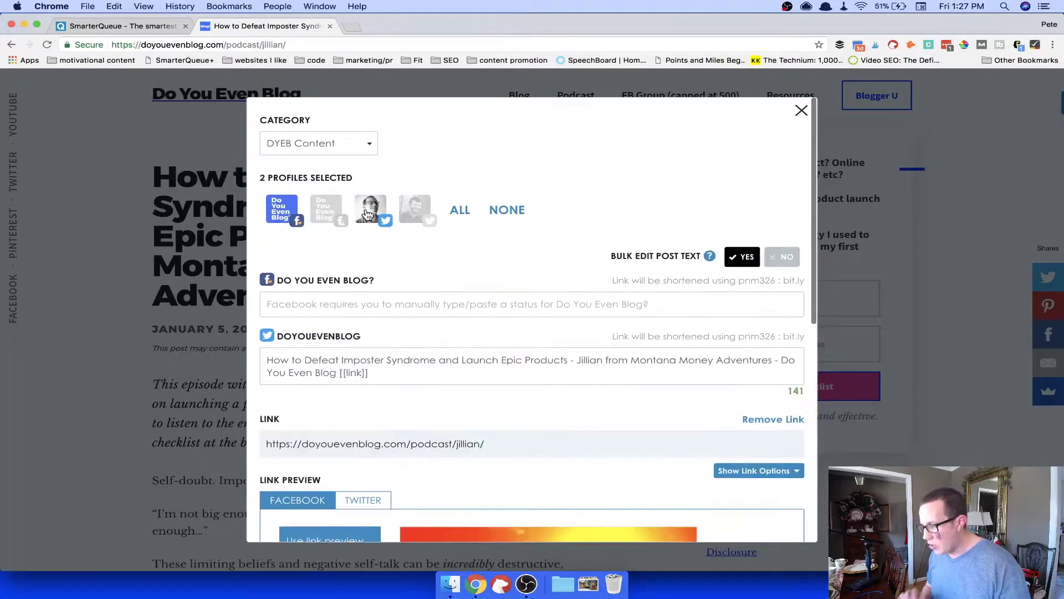
- Turn off bulk editing of the post text and fill the Facebook status with the article title and [[link]]
scroll(722, 281, "down", 2)
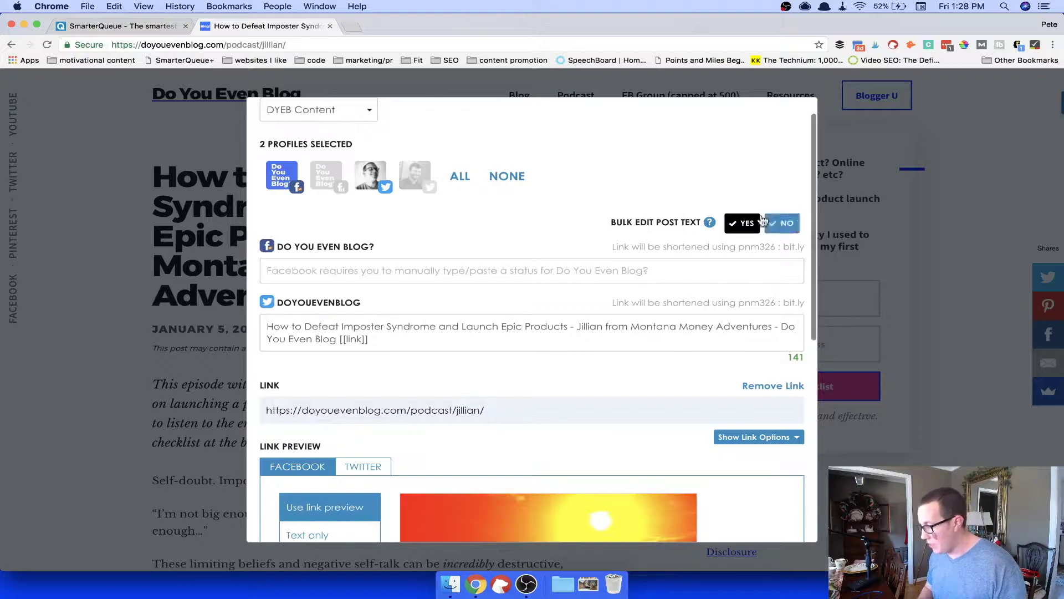
left_click(731, 233)
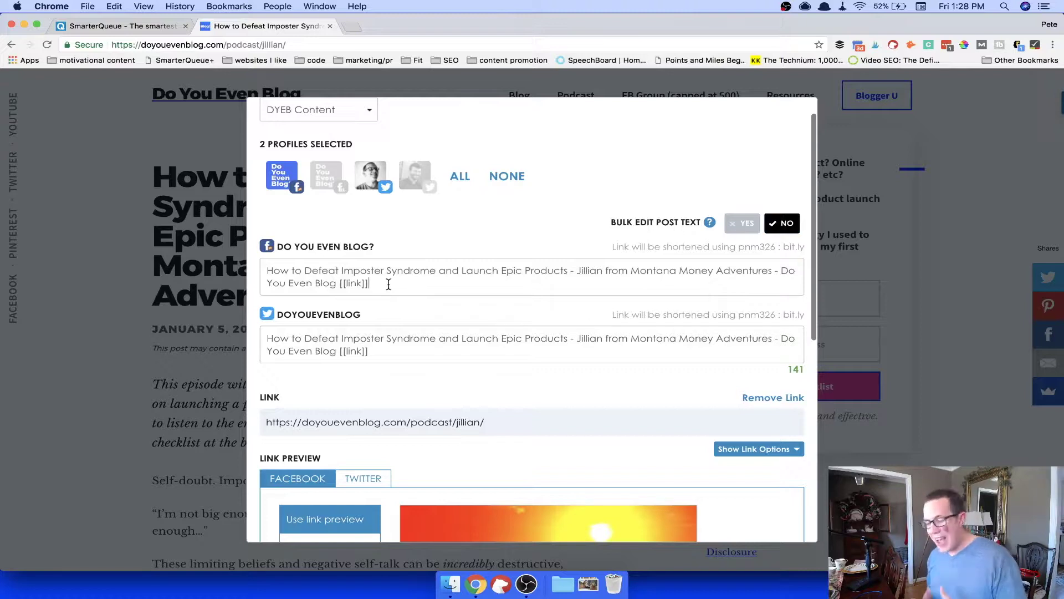
scroll(388, 284, "down", 2)
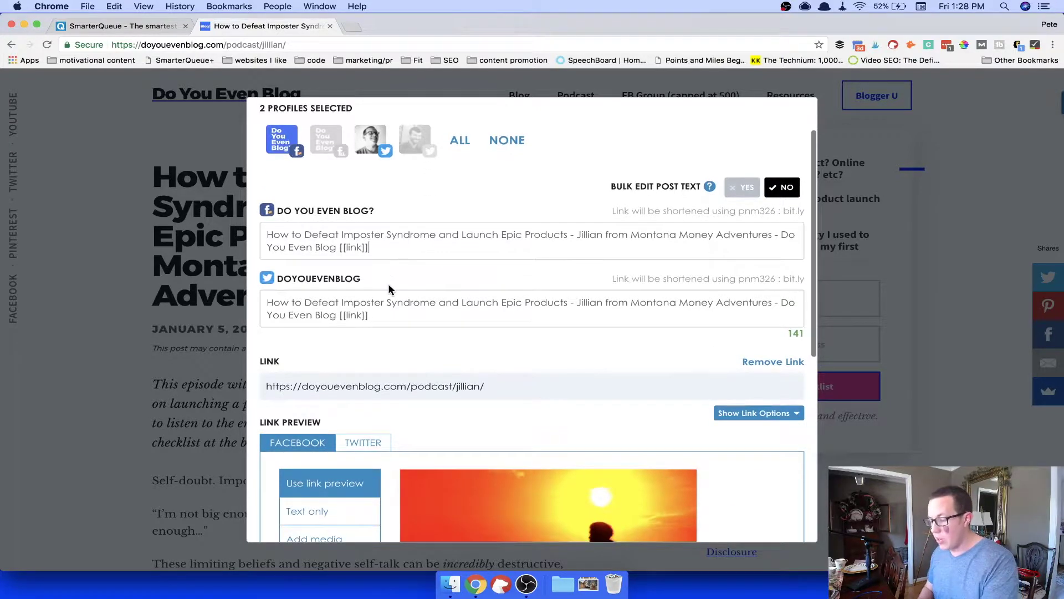
- Highlight the [[link]] placeholder in the Facebook text and the article URL it stands for
left_click(340, 249)
left_click_drag(339, 249, 393, 250)
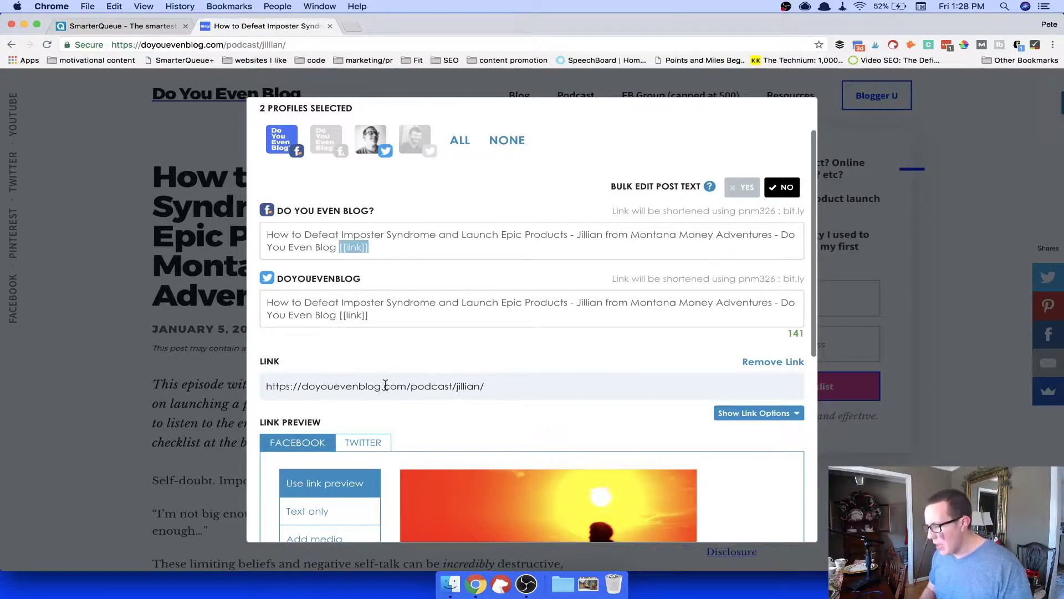
triple_click(331, 386)
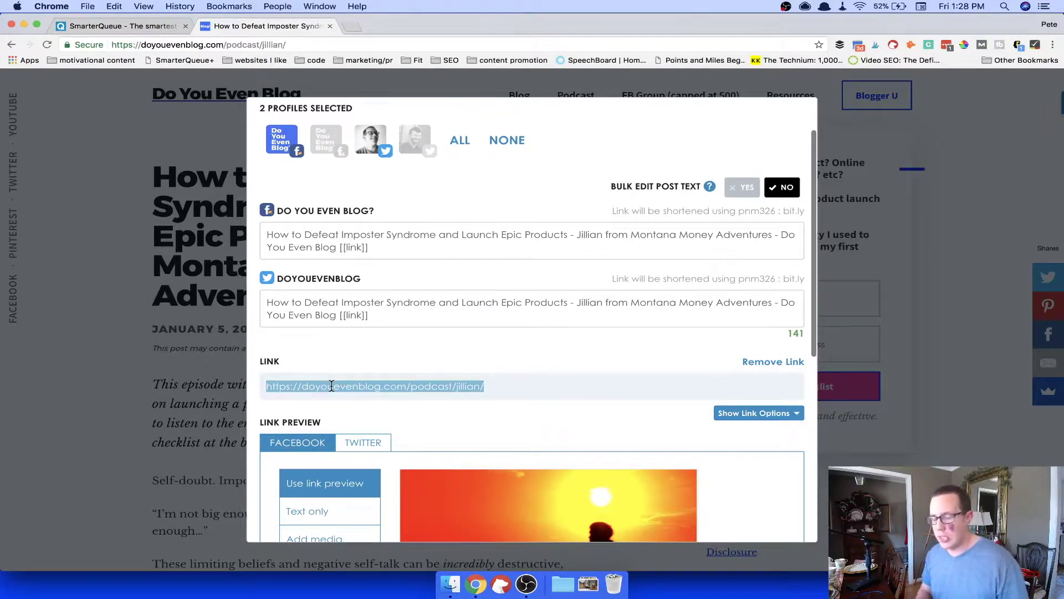
- Append "- blah blah" to the end of the Facebook post text
double_click(304, 227)
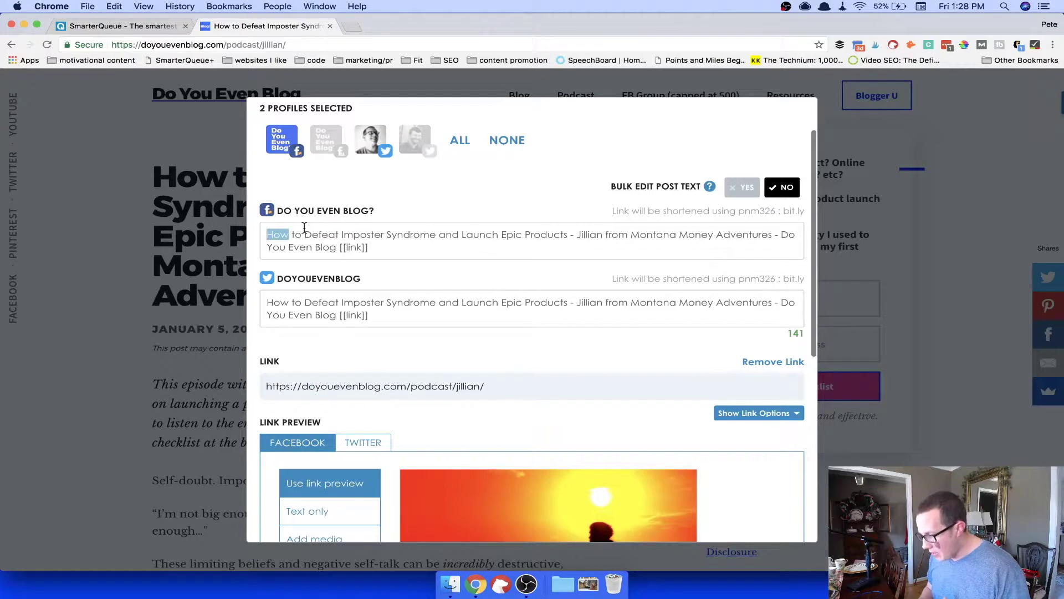
left_click(450, 250)
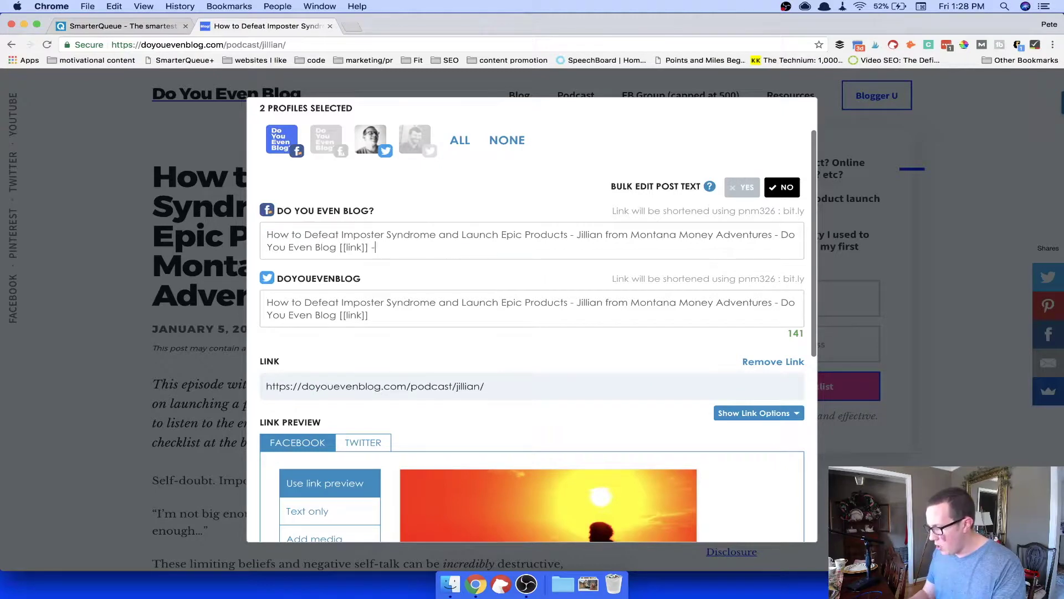
type("- blah blah")
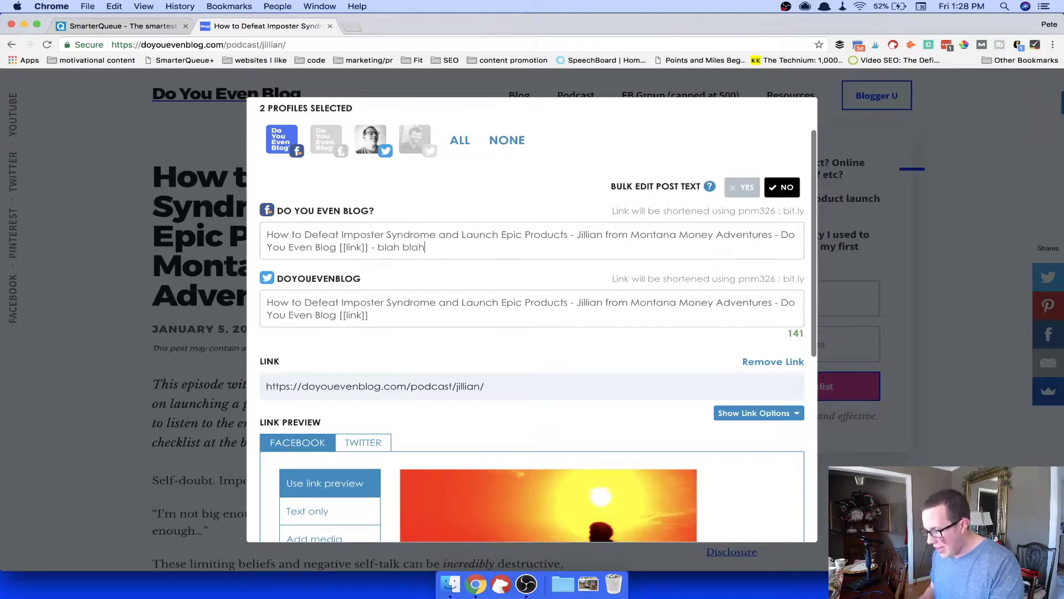
key("Return")
key("Return")
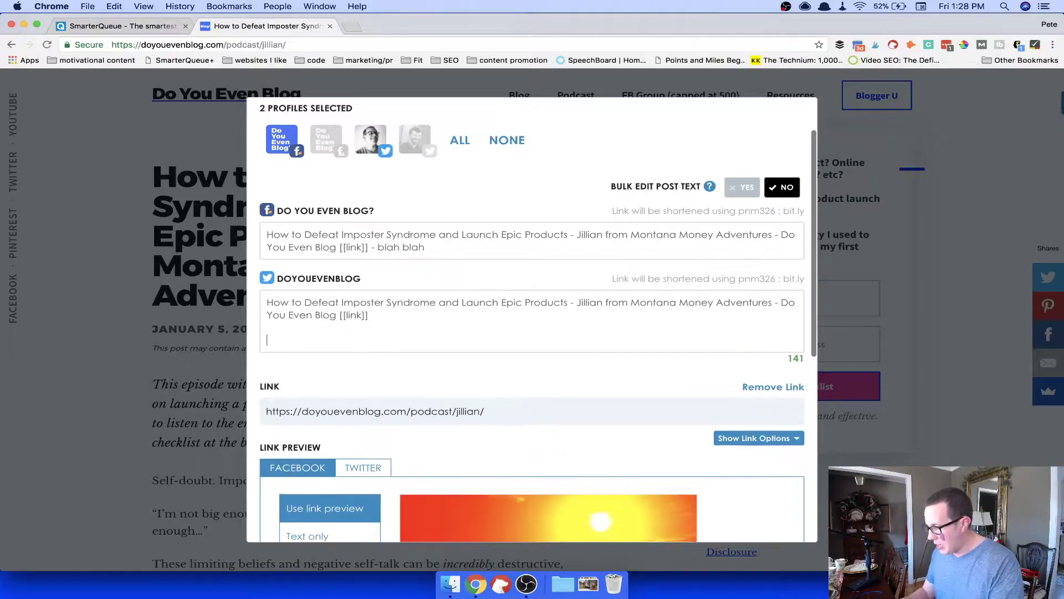
type("@our_next")
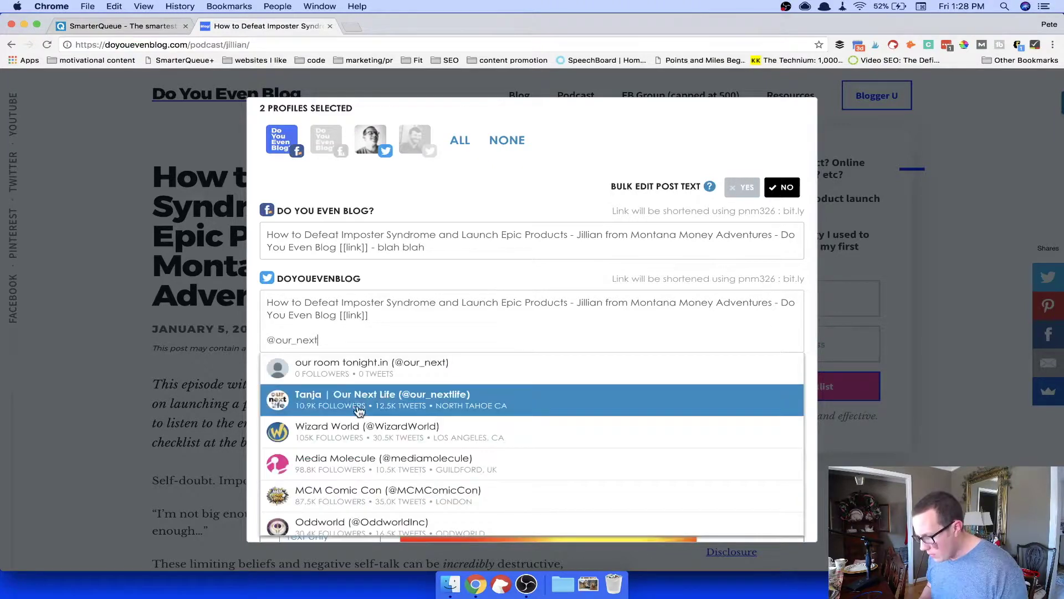
left_click(373, 403)
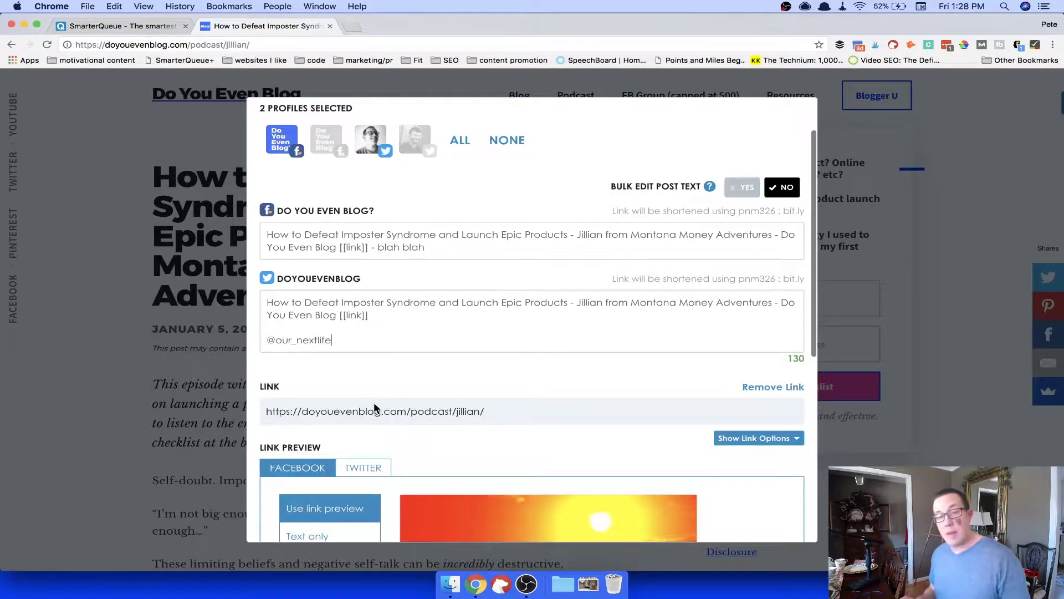
type("thanks")
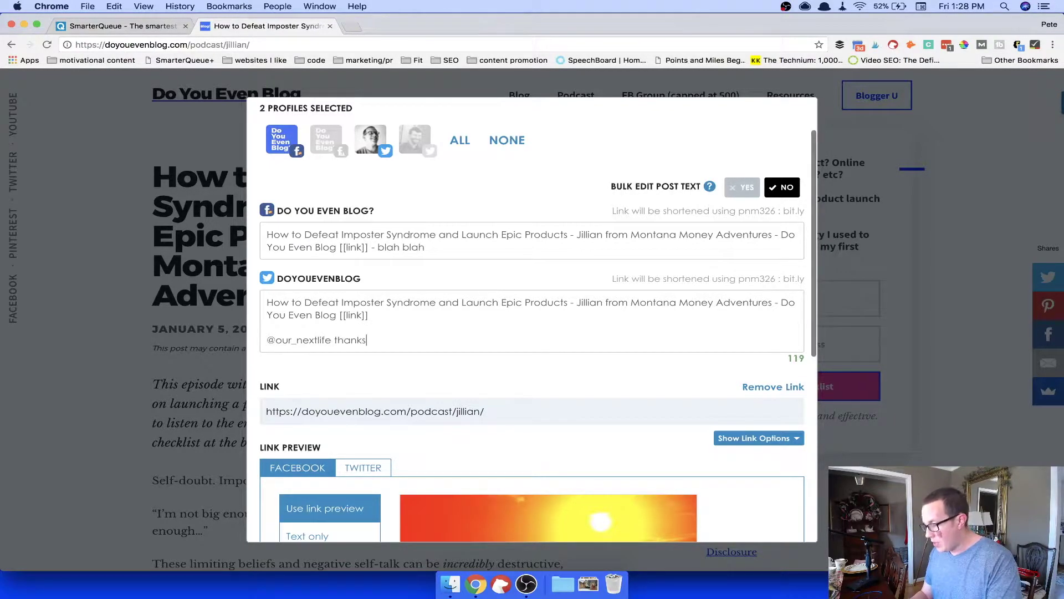
type("!! exe")
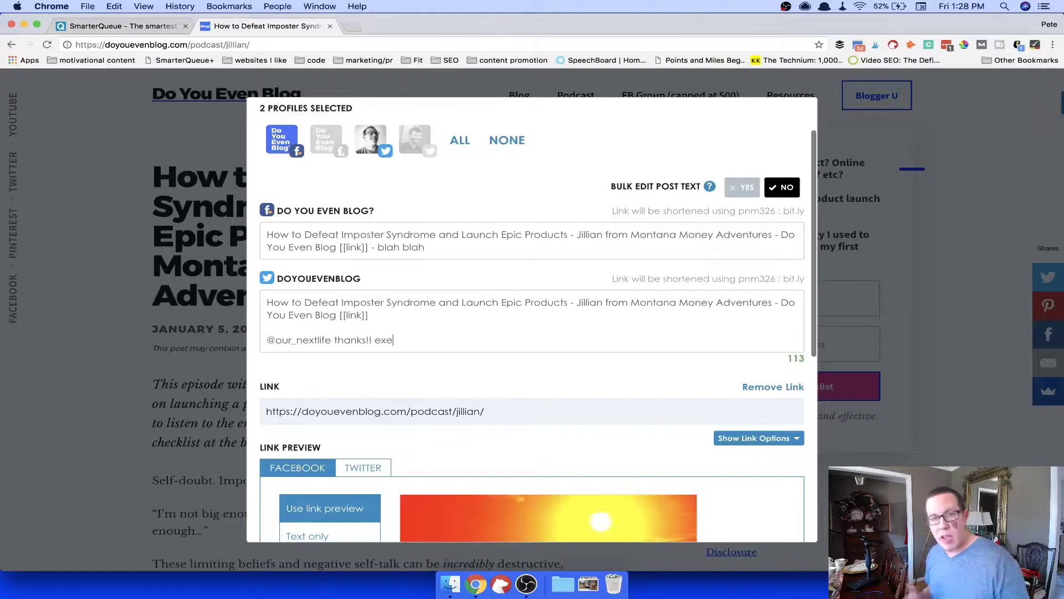
- Replace the Twitter card with attached media, choosing the wide sunset silhouette image from doyouevenblog.com
scroll(598, 335, "down", 5)
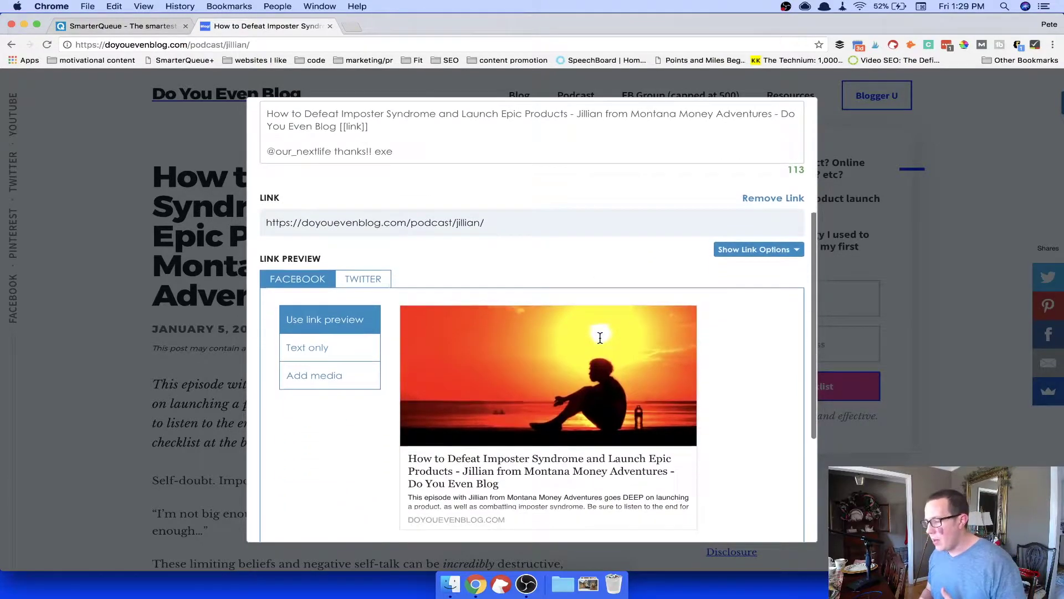
scroll(603, 344, "down", 1)
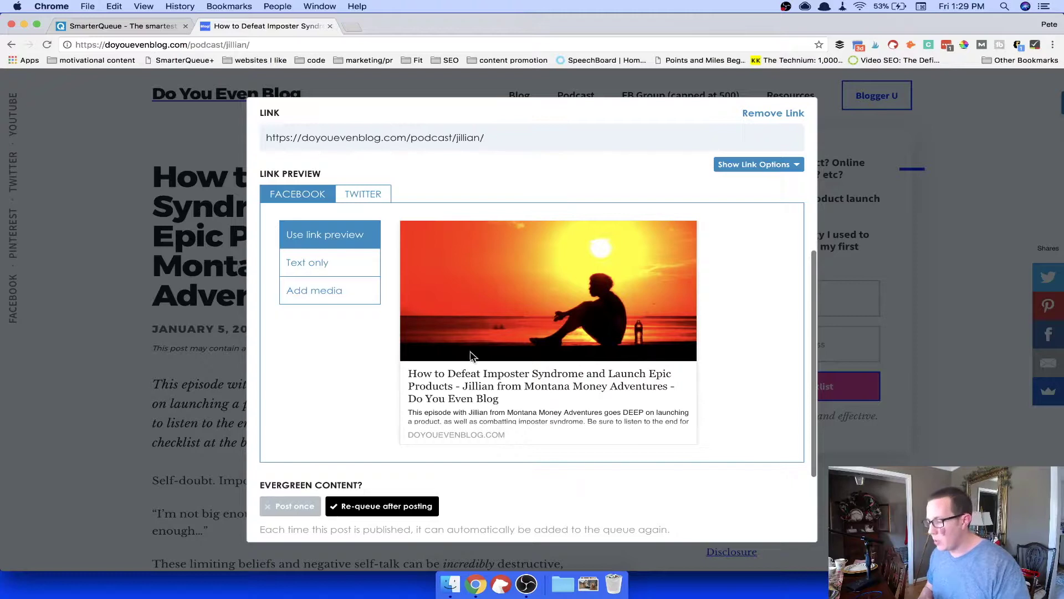
left_click(360, 191)
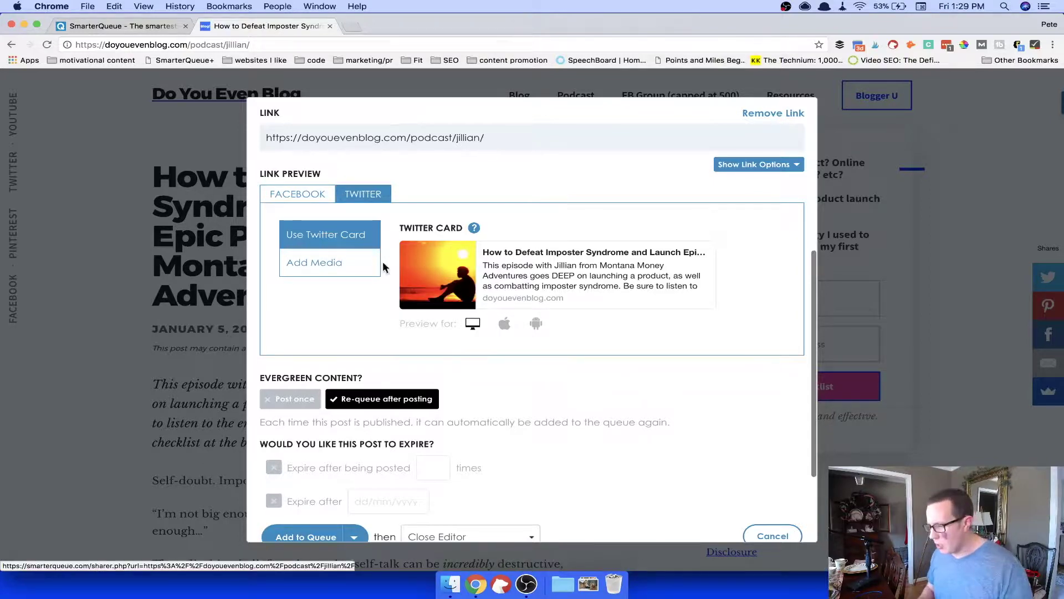
left_click(315, 269)
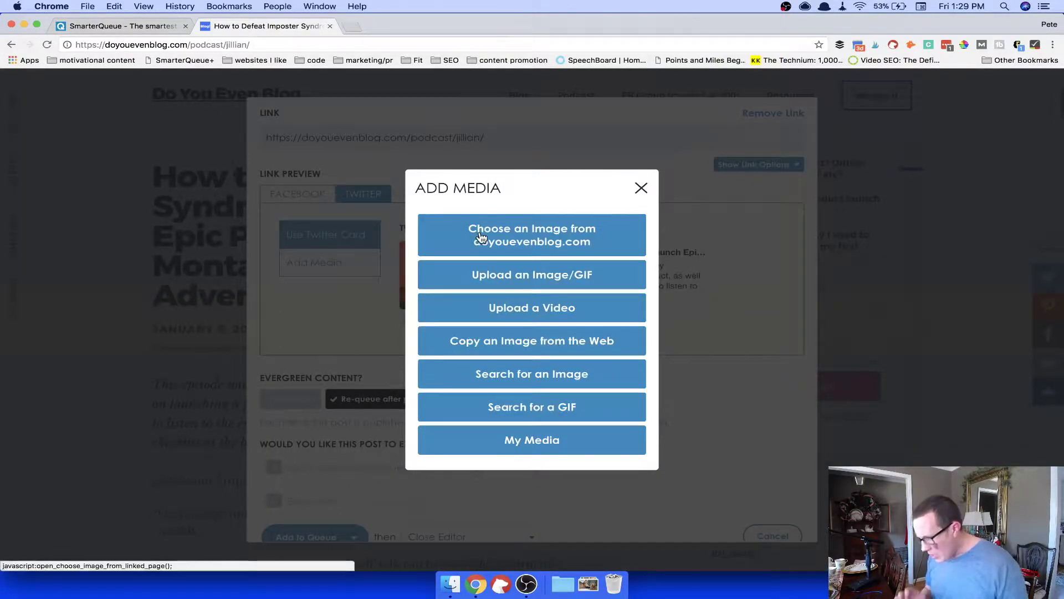
left_click(521, 240)
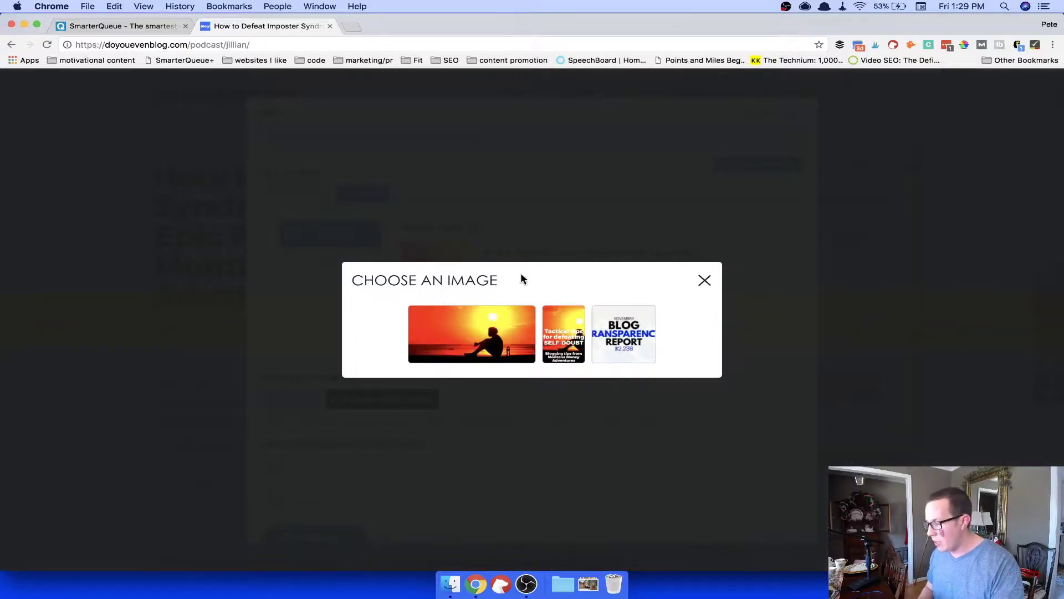
left_click(487, 333)
left_click(810, 468)
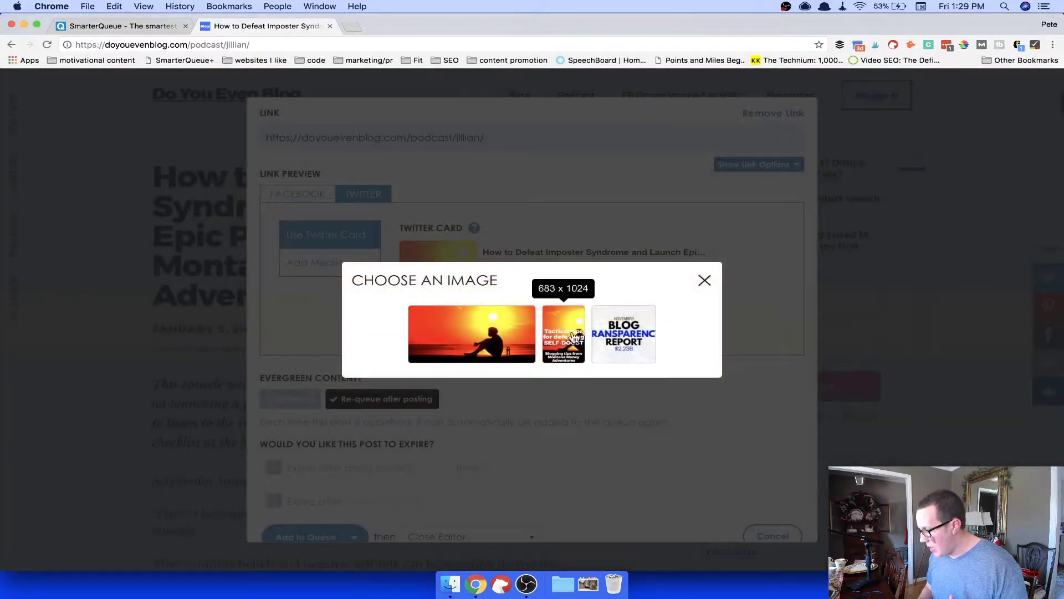
left_click(704, 280)
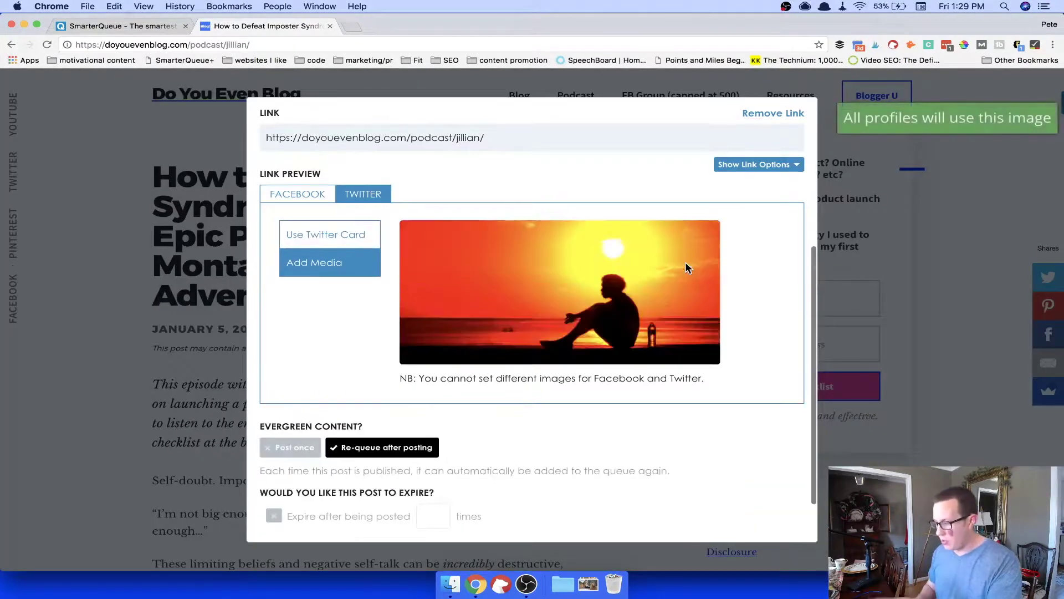
- Search Giphy for "terry crews" and attach the GIF of him shirtless holding a cat as the post's media
scroll(609, 293, "up", 4)
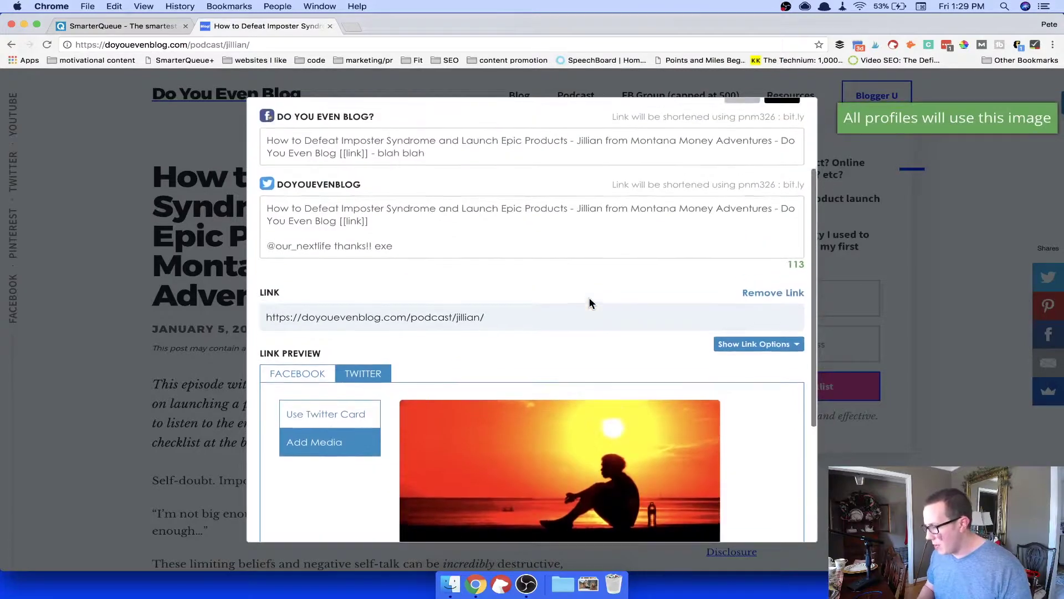
scroll(590, 297, "down", 4)
left_click(318, 289)
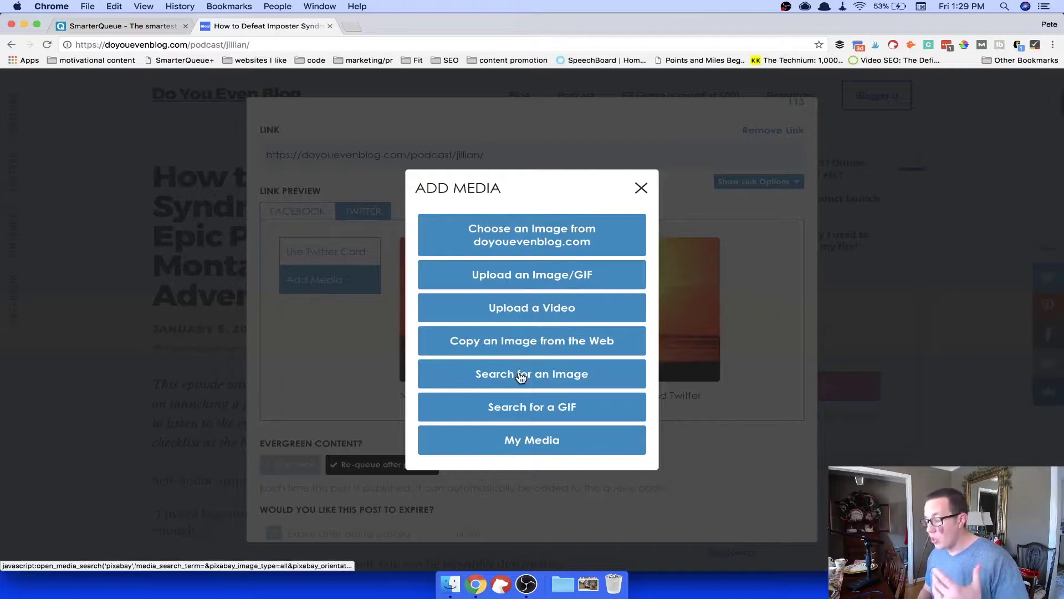
left_click(525, 408)
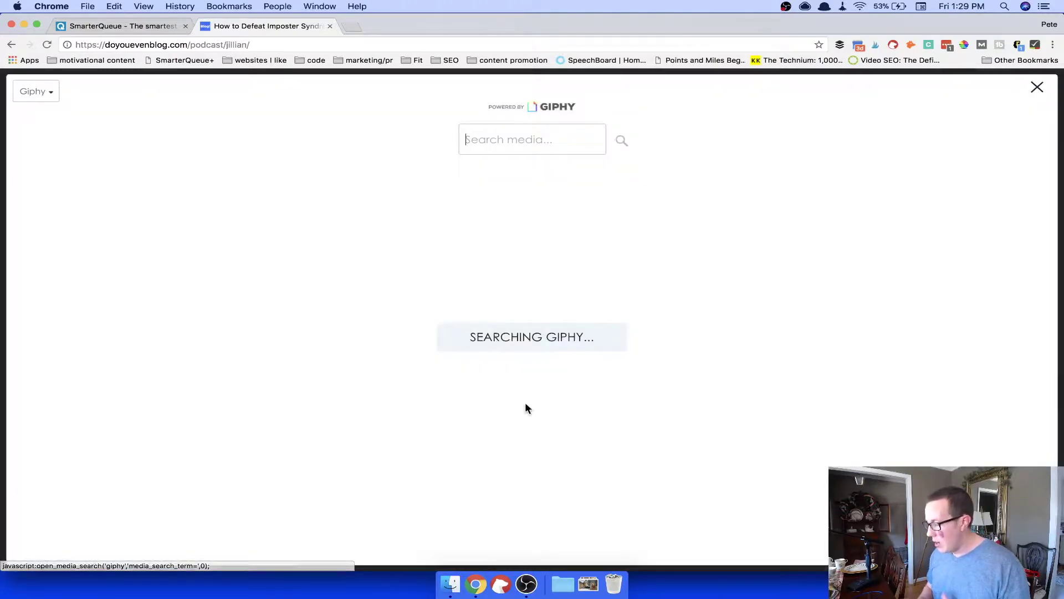
left_click(537, 133)
type("terry crews")
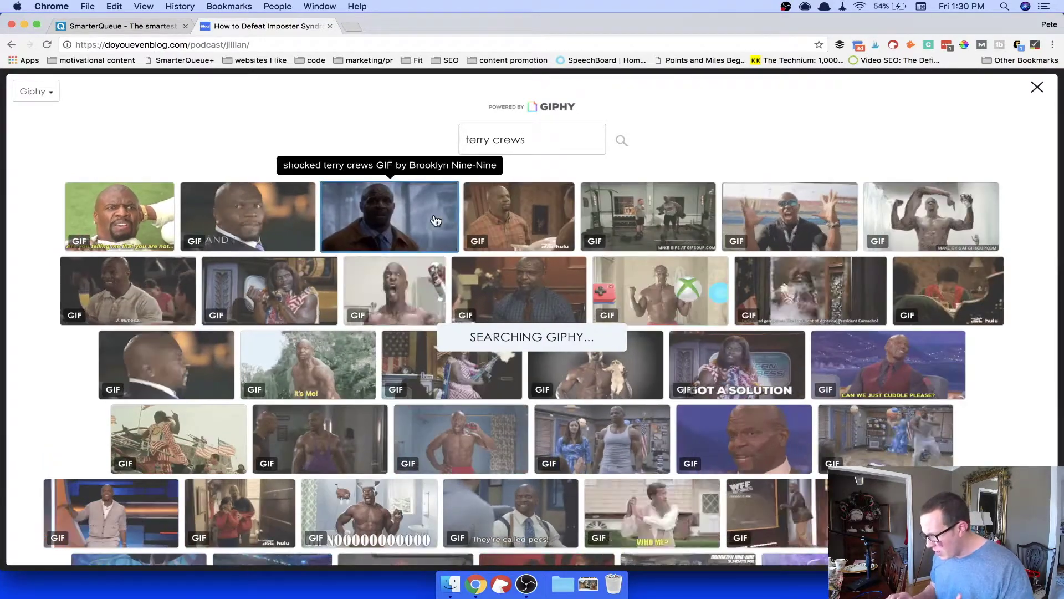
left_click(604, 358)
left_click(649, 403)
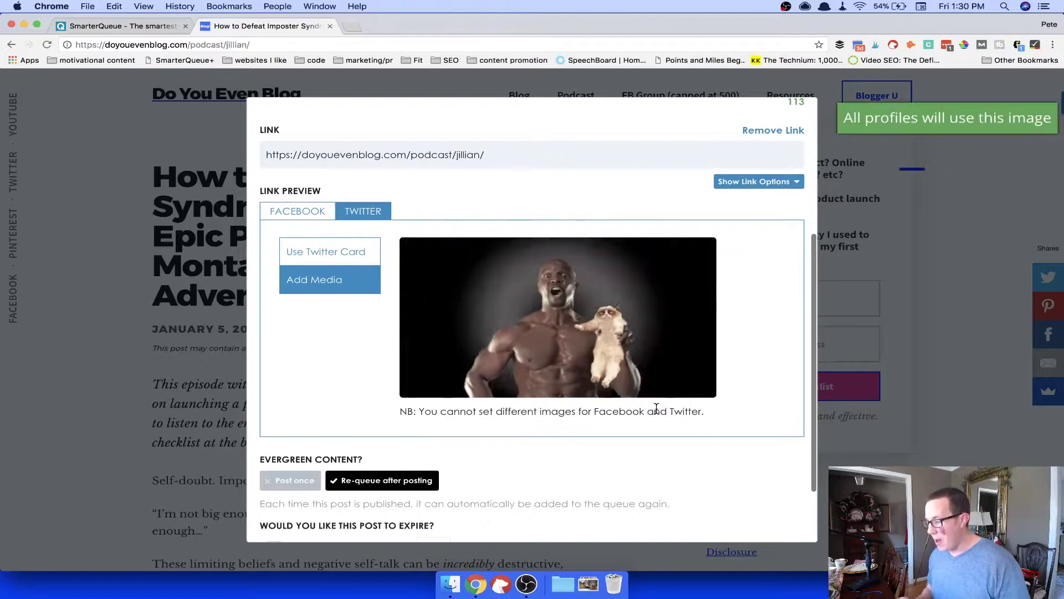
- Set the post to publish once and choose to schedule it for 25/01/2018 at 12:30 pm
scroll(640, 403, "down", 5)
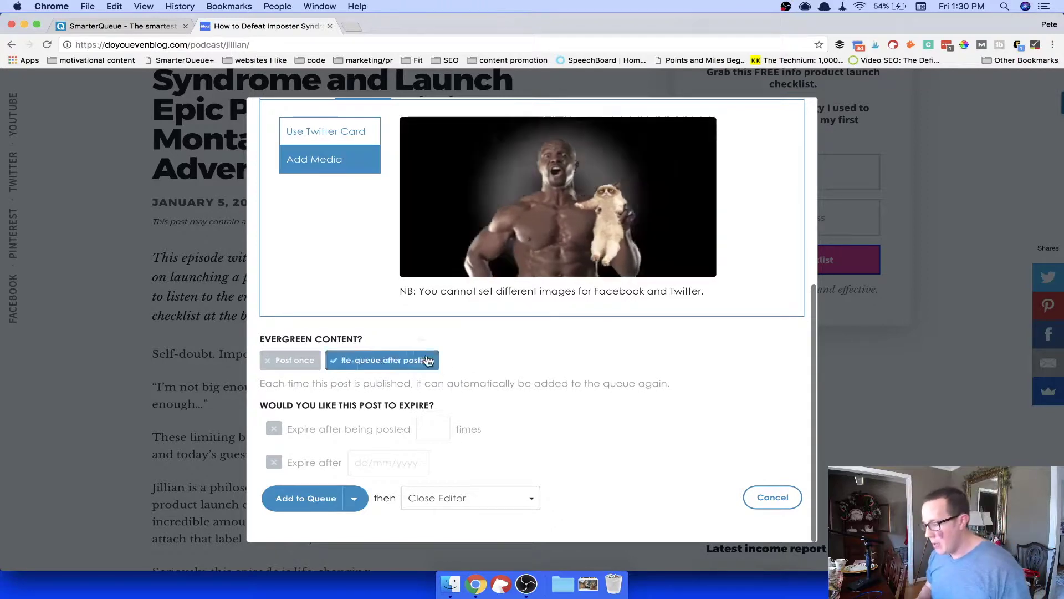
left_click(290, 360)
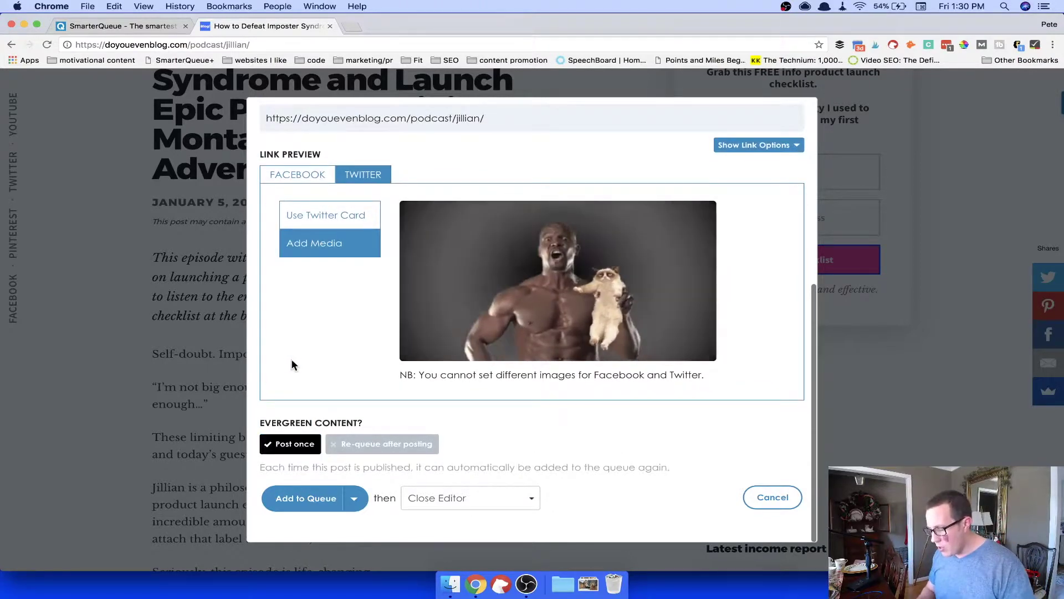
left_click(363, 502)
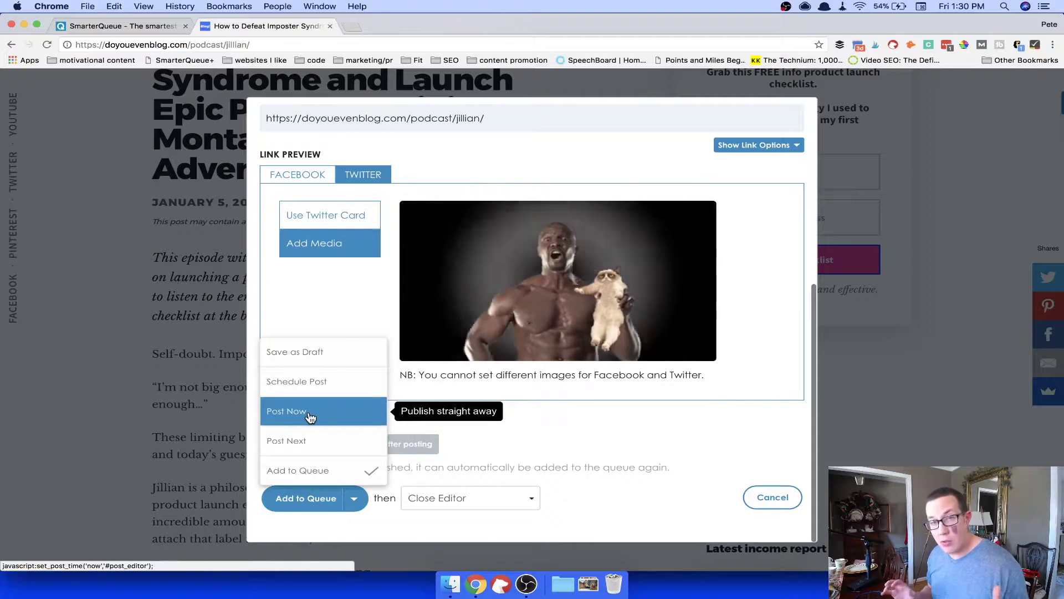
left_click(314, 385)
left_click(283, 454)
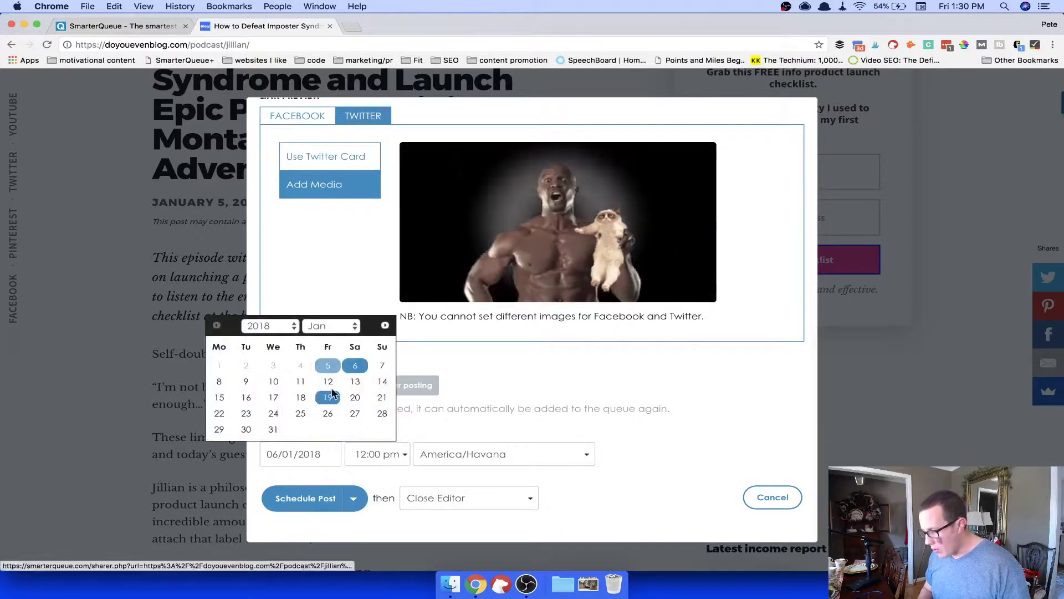
left_click(303, 416)
left_click(382, 452)
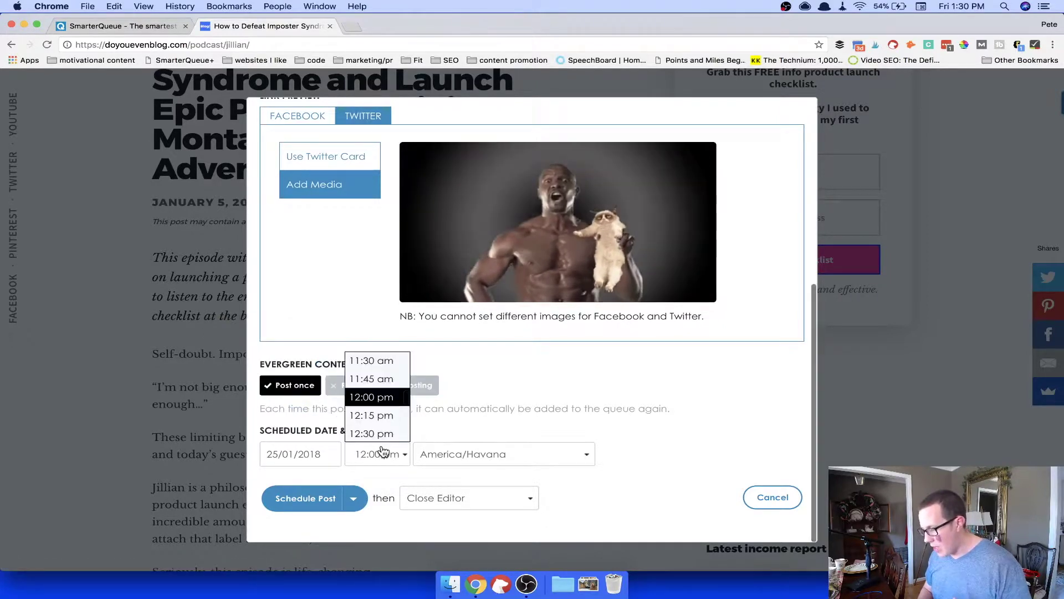
left_click(384, 433)
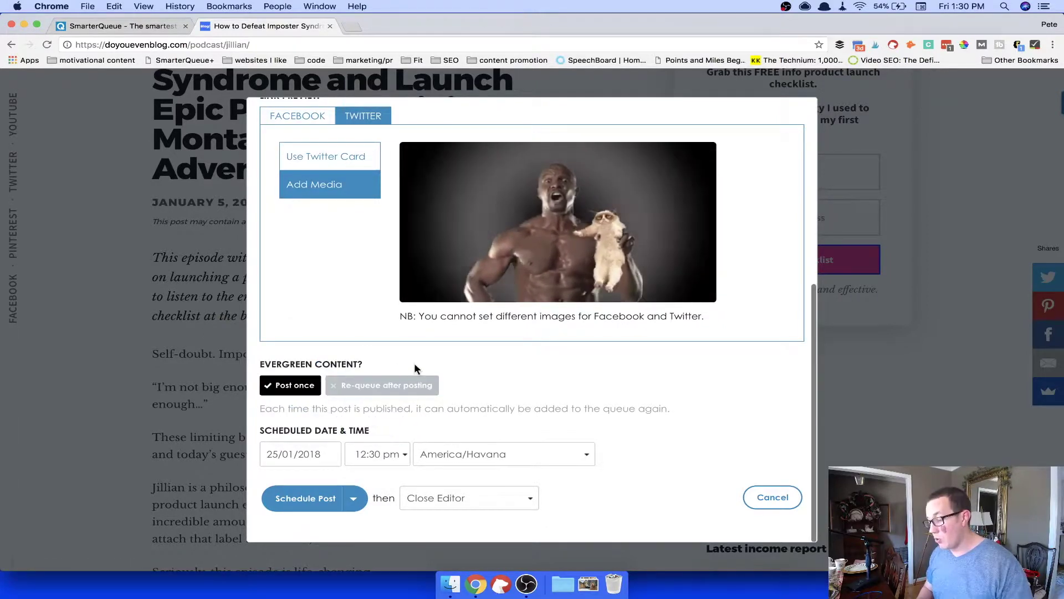
- Make the post evergreen so that it is re-queued after posting
left_click(341, 392)
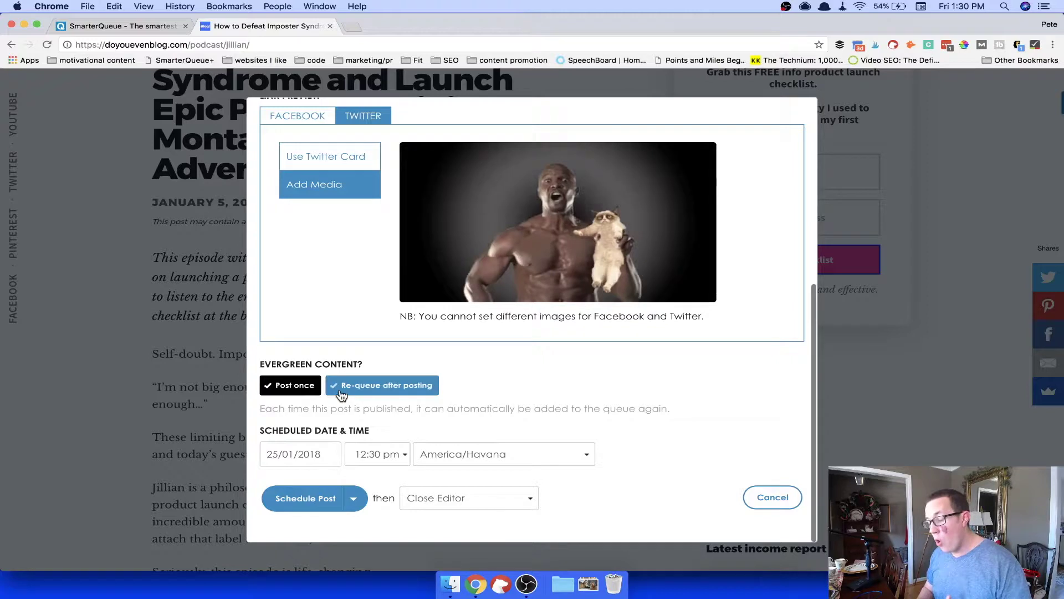
left_click(369, 393)
scroll(369, 393, "down", 3)
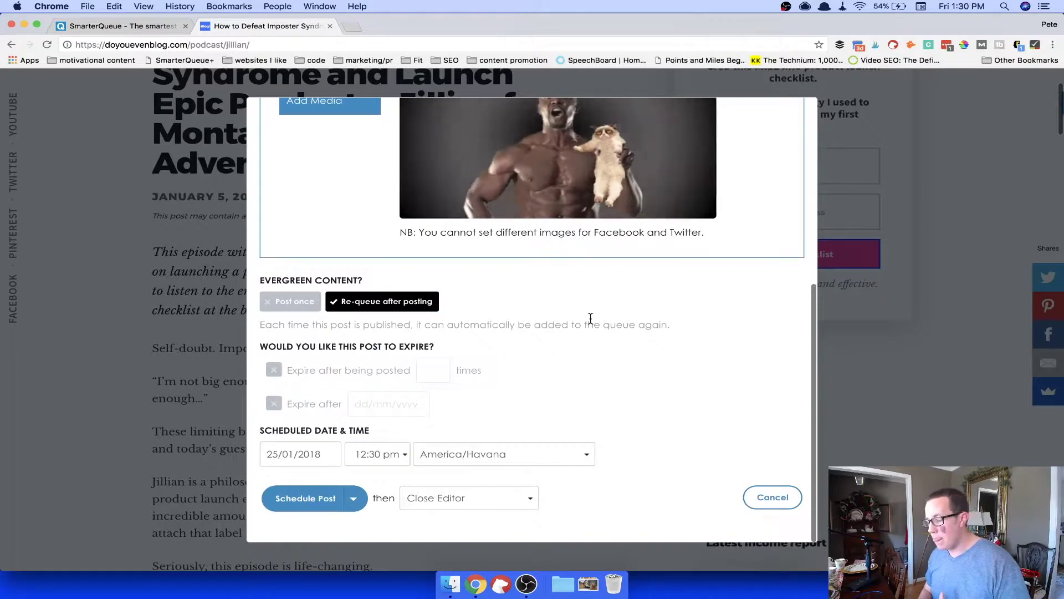
left_click(273, 370)
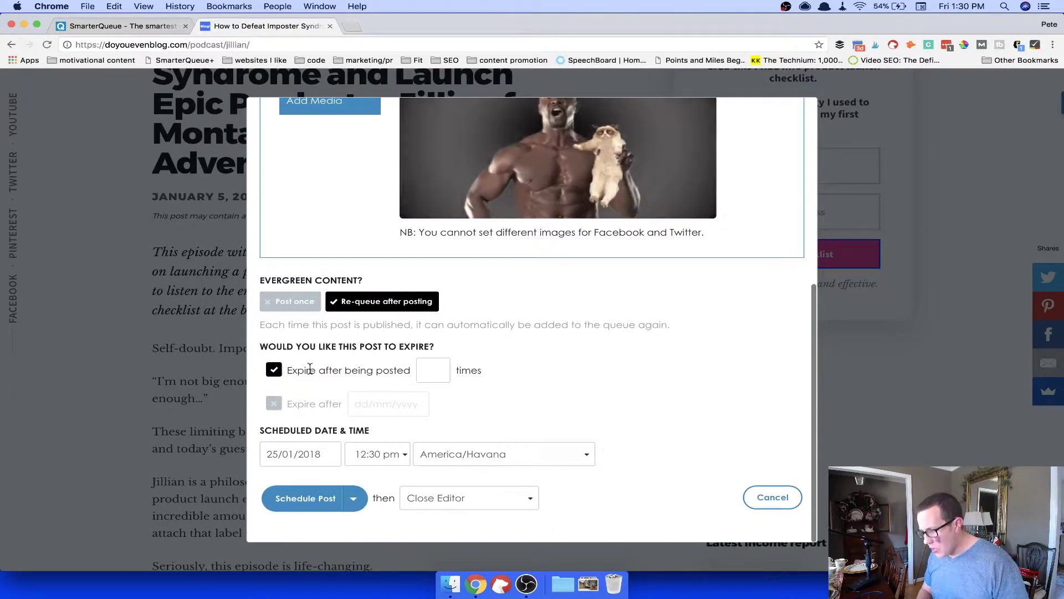
left_click(426, 371)
type("3")
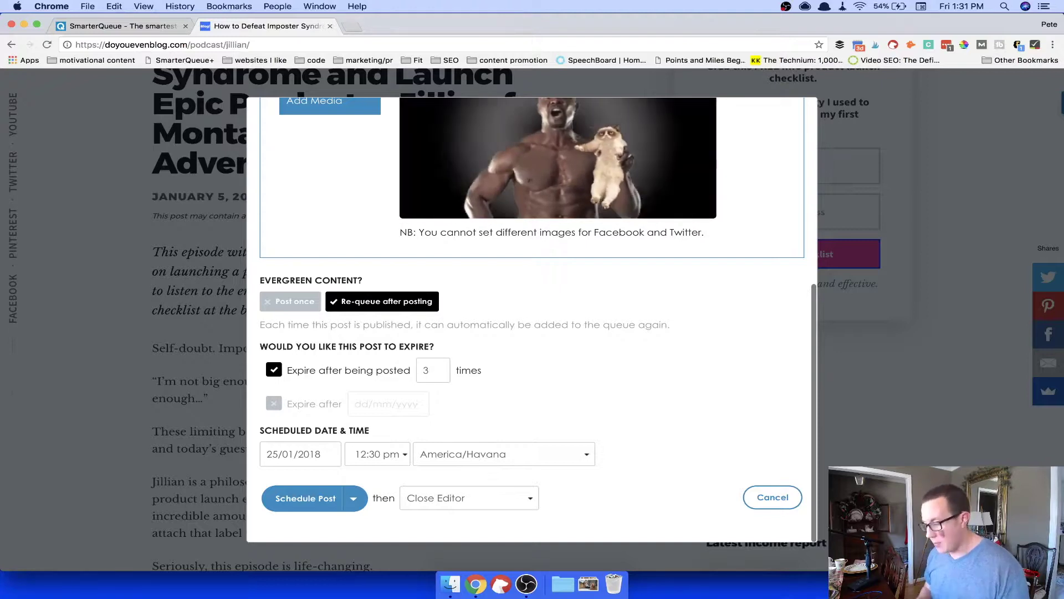
left_click(274, 370)
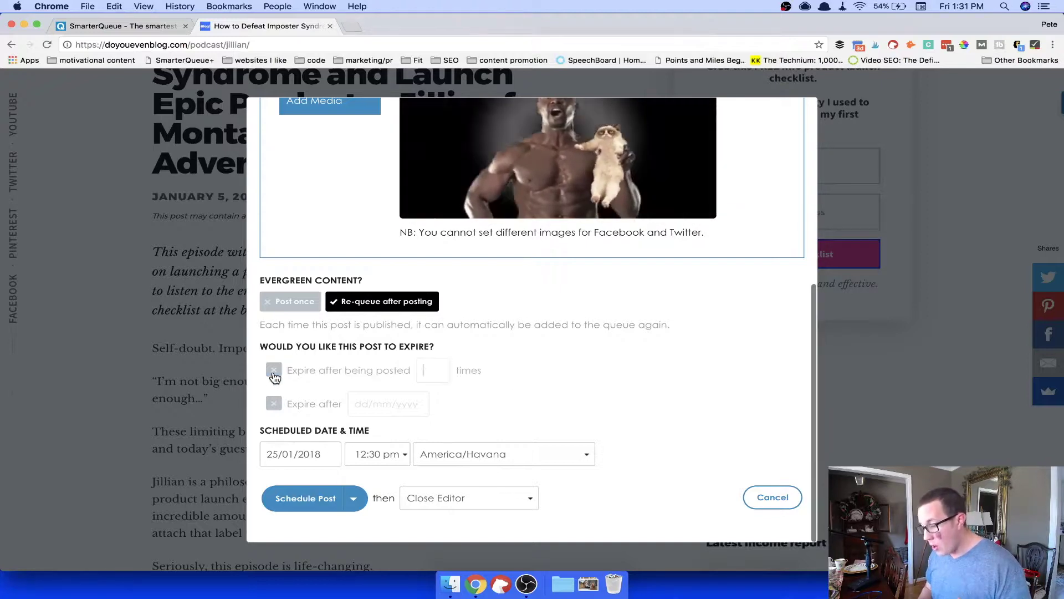
- Set the post to expire after 25/01/2018
left_click(382, 407)
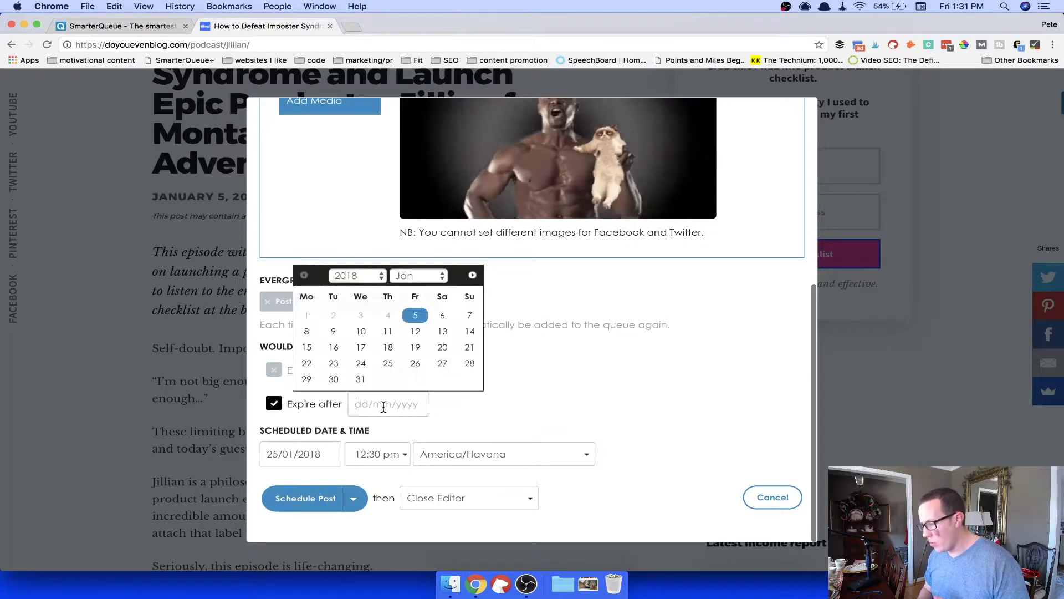
left_click(386, 364)
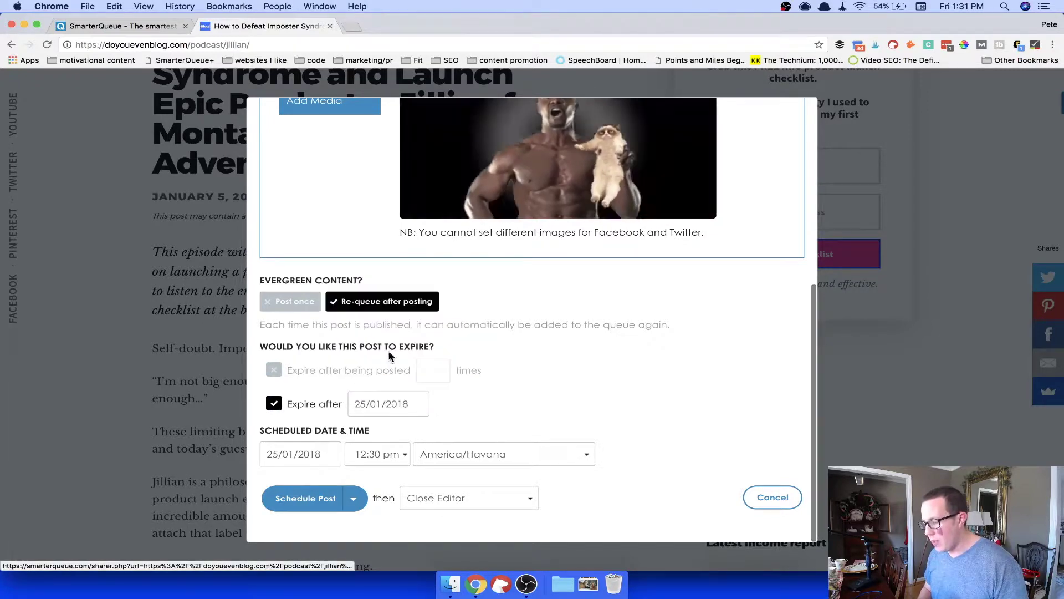
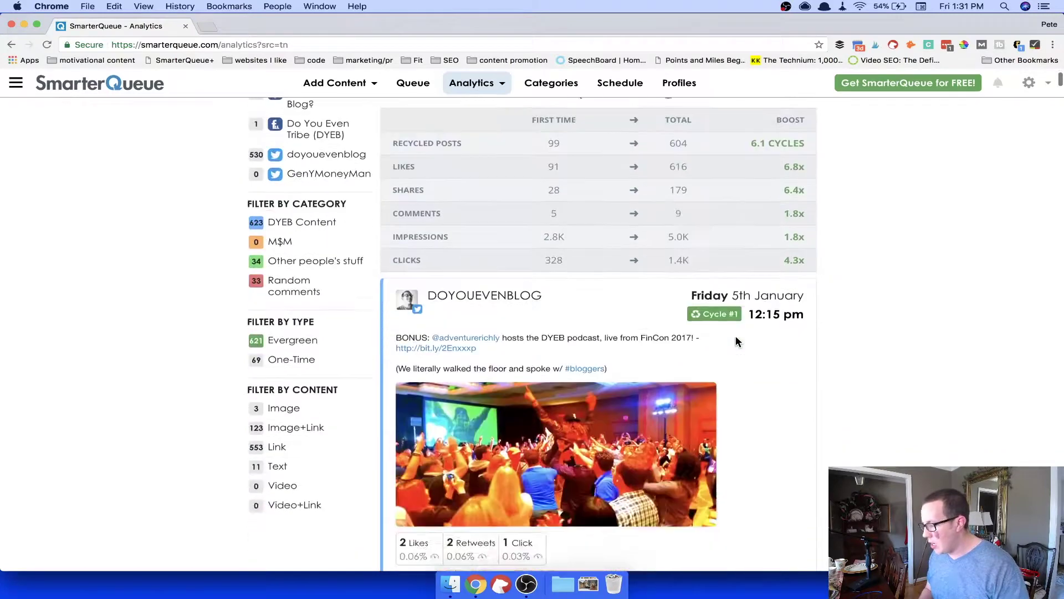
- Examine the recycling cycles and engagement statistics of individual posts in the analytics list
scroll(737, 341, "down", 5)
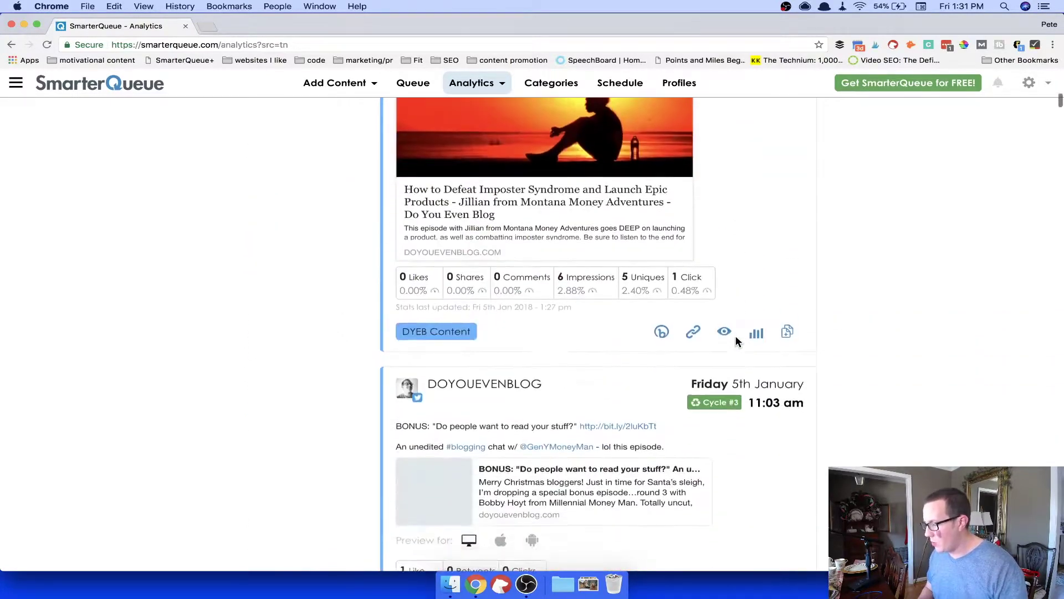
scroll(736, 340, "down", 4)
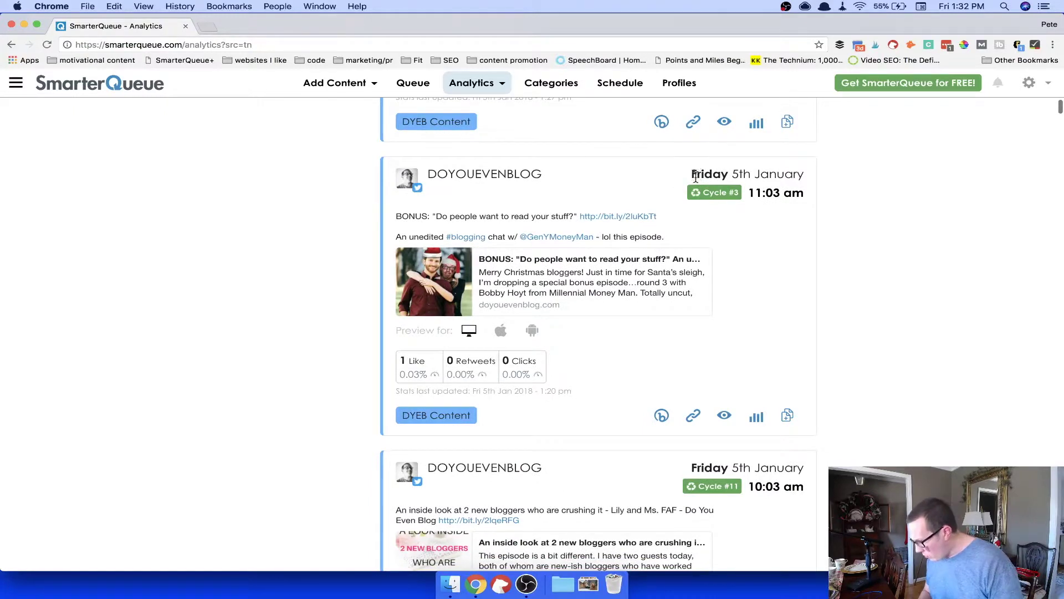
mouse_move(695, 192)
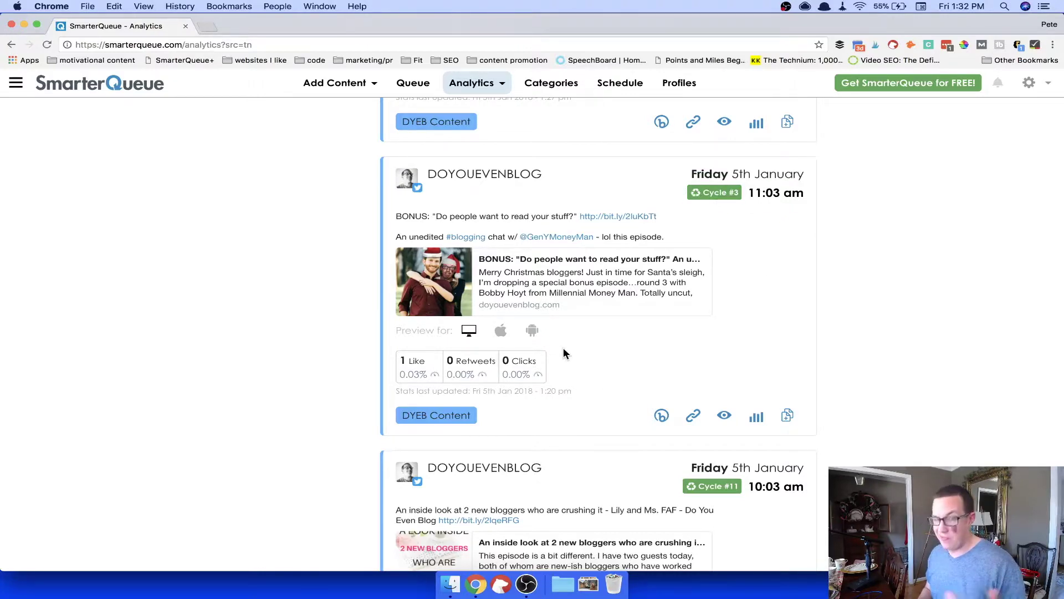
scroll(564, 349, "up", 3)
scroll(683, 375, "down", 5)
scroll(683, 375, "up", 15)
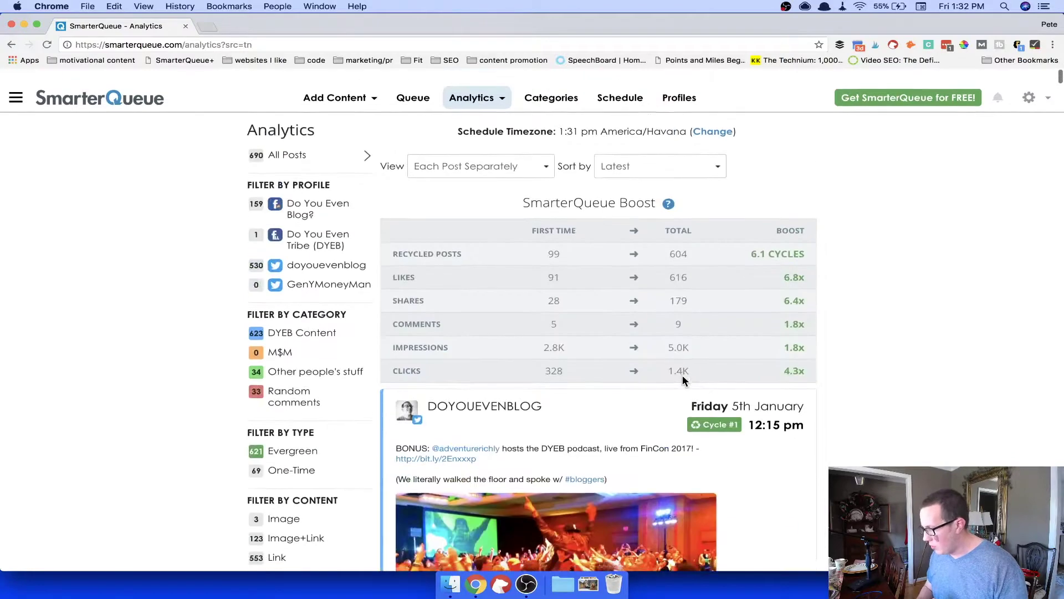
- Sort the analytics posts by most clicks and open the Bitly statistics for the first-listed "The Golden Rule of Building a Thriving Blog" tweet
left_click(624, 151)
left_click(649, 226)
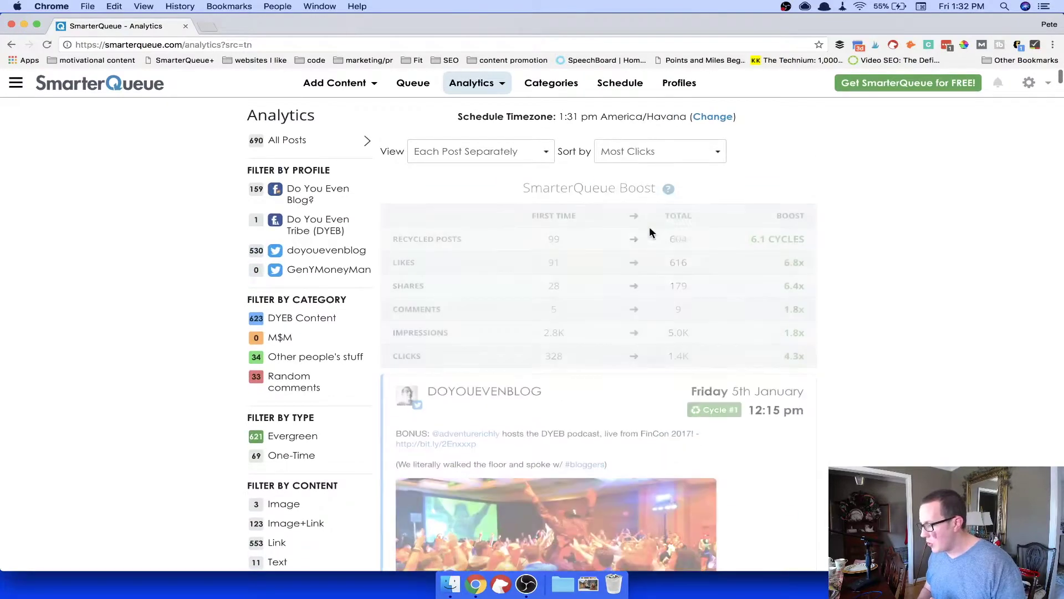
scroll(651, 231, "down", 5)
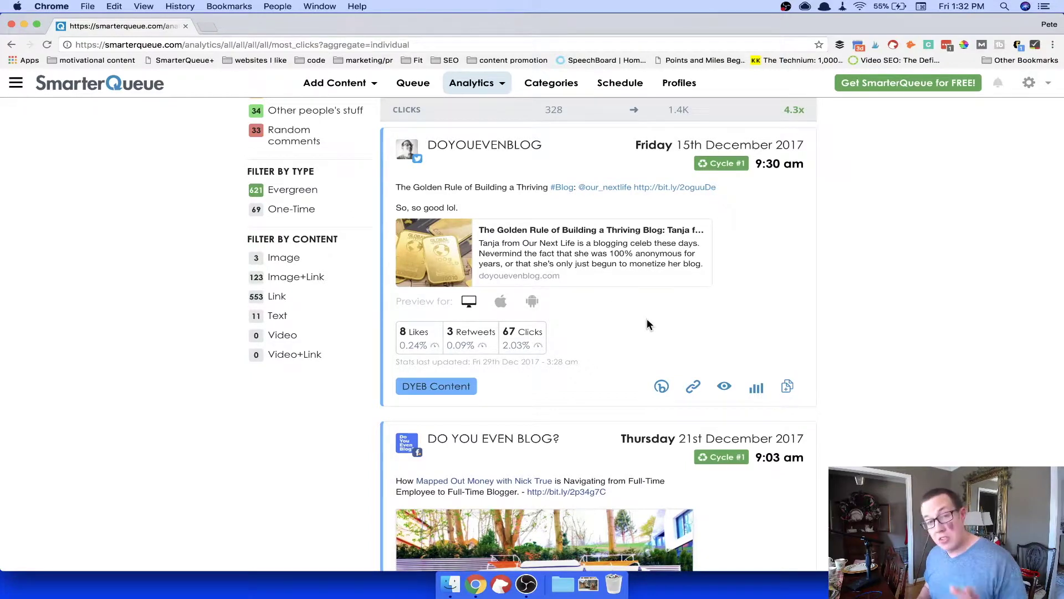
left_click(662, 388)
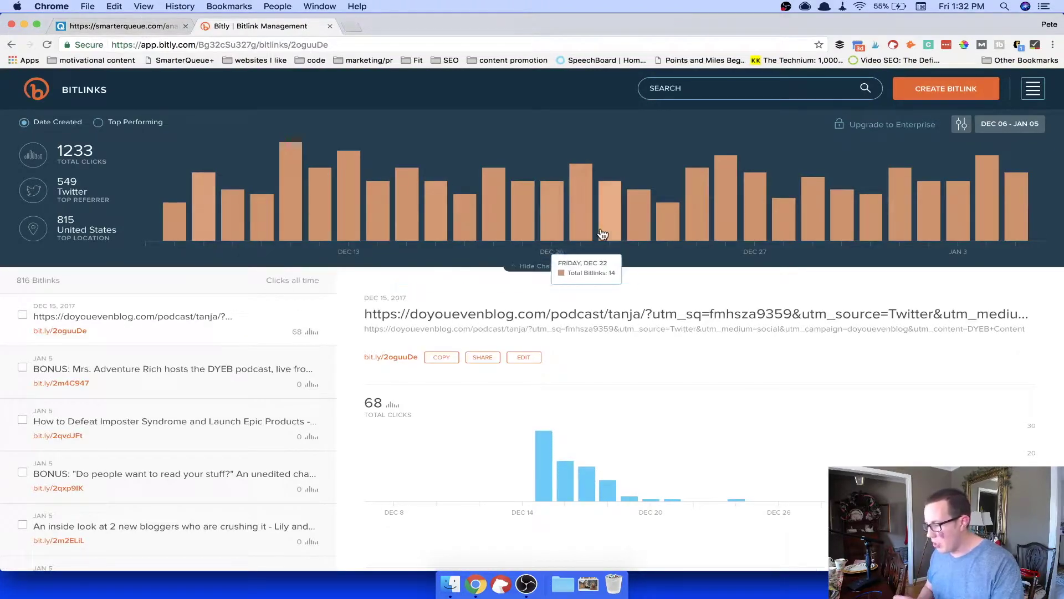
- Review the per-cycle statistics of the "Golden Rule of Building a Thriving Blog" post in SmarterQueue and view its second-cycle tweet on Twitter
key("ctrl+shift+Tab")
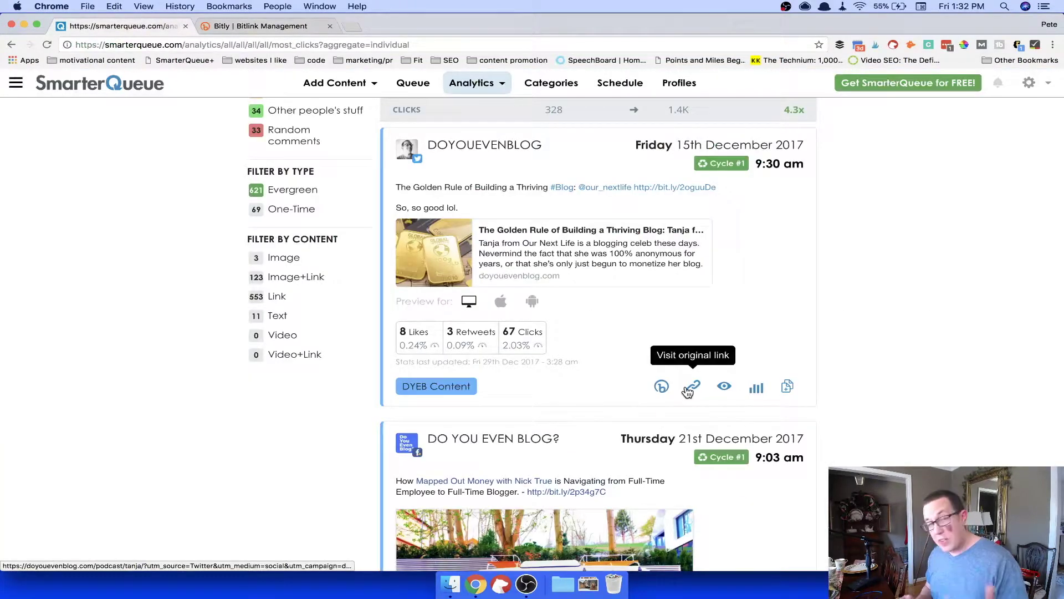
left_click(757, 388)
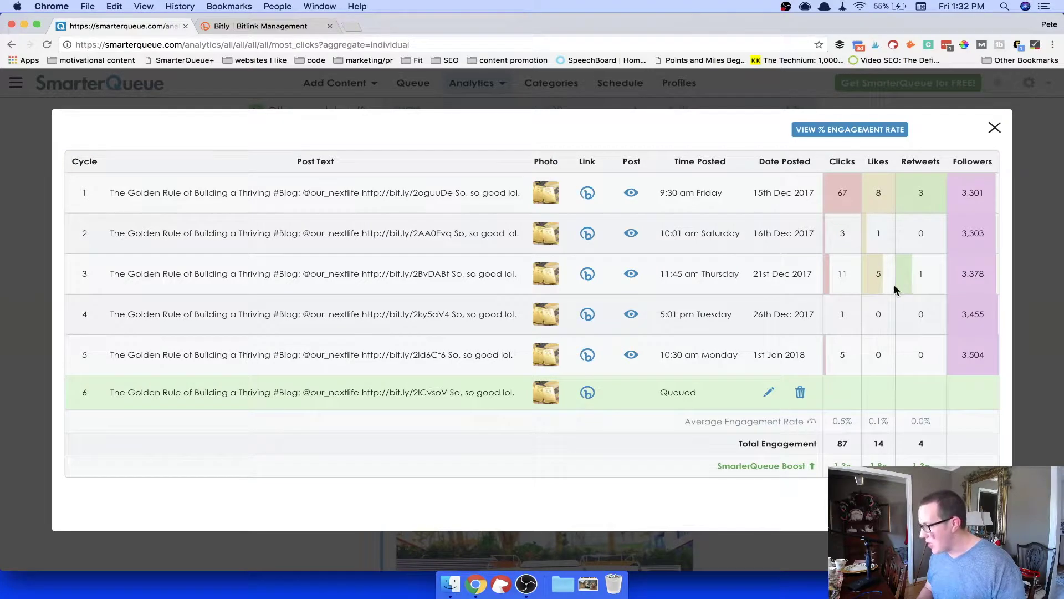
left_click(631, 233)
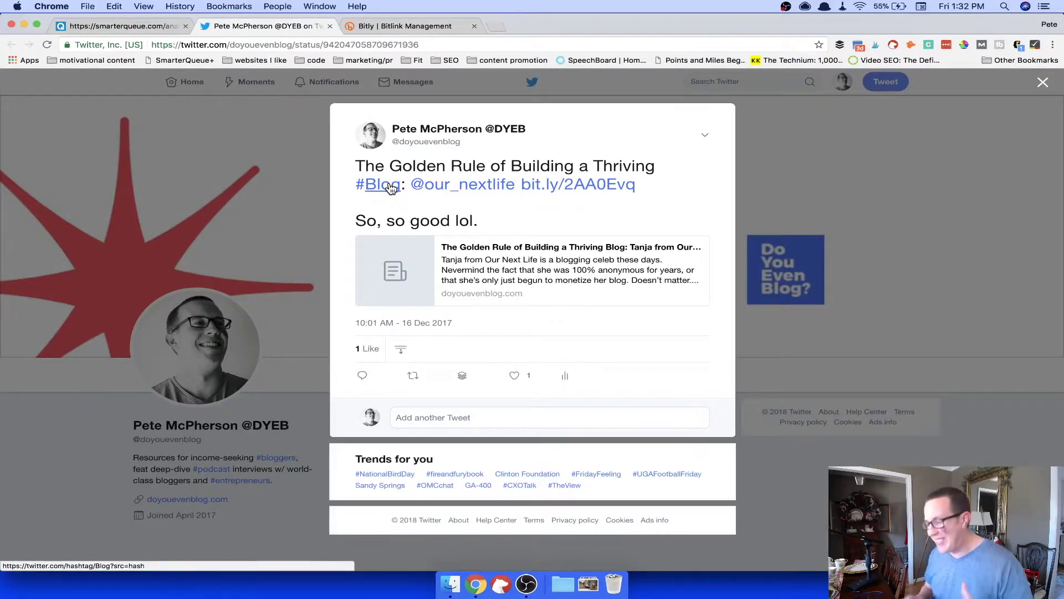
key("ctrl+shift+Tab")
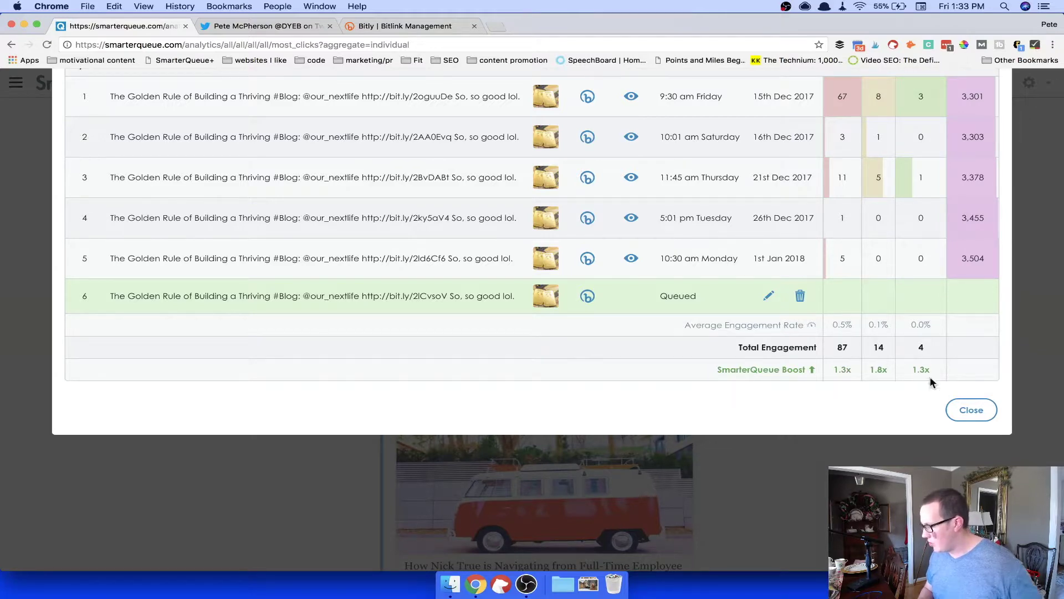
left_click(970, 410)
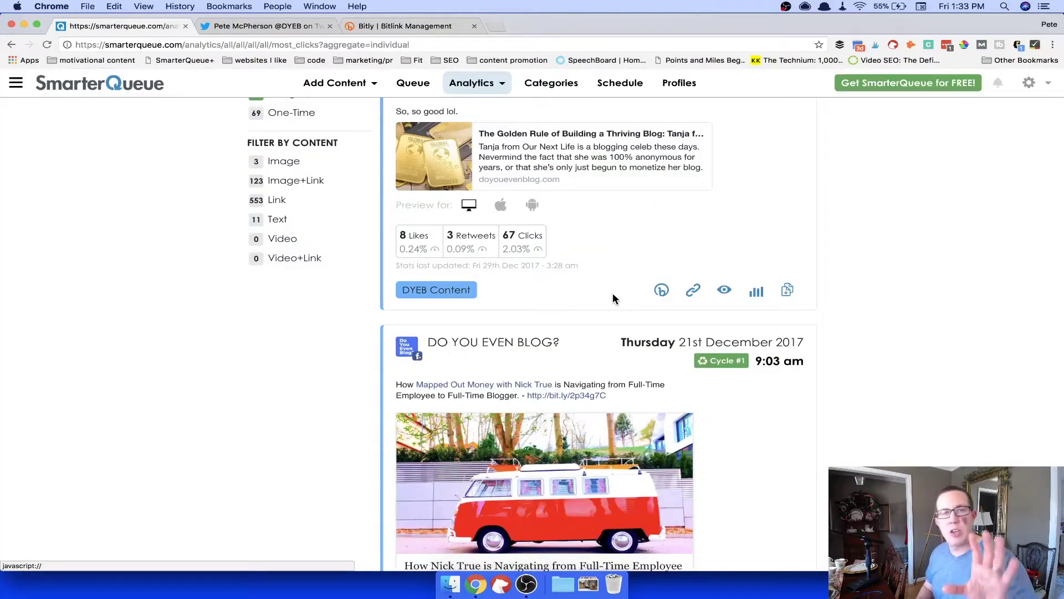
- Set the analytics view to Evergreen Posts Grouped
scroll(613, 292, "up", 6)
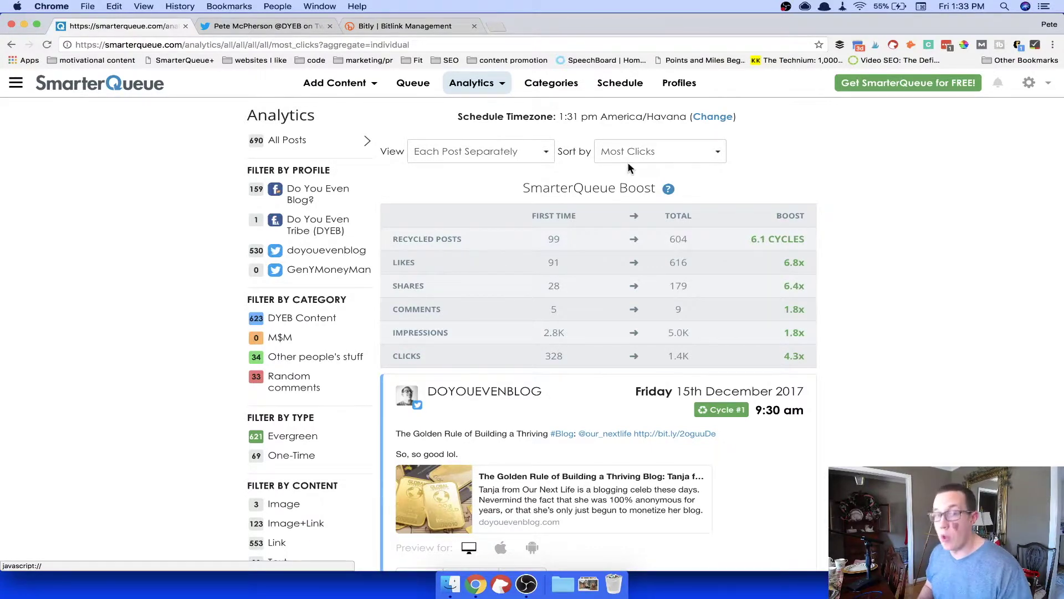
left_click(502, 155)
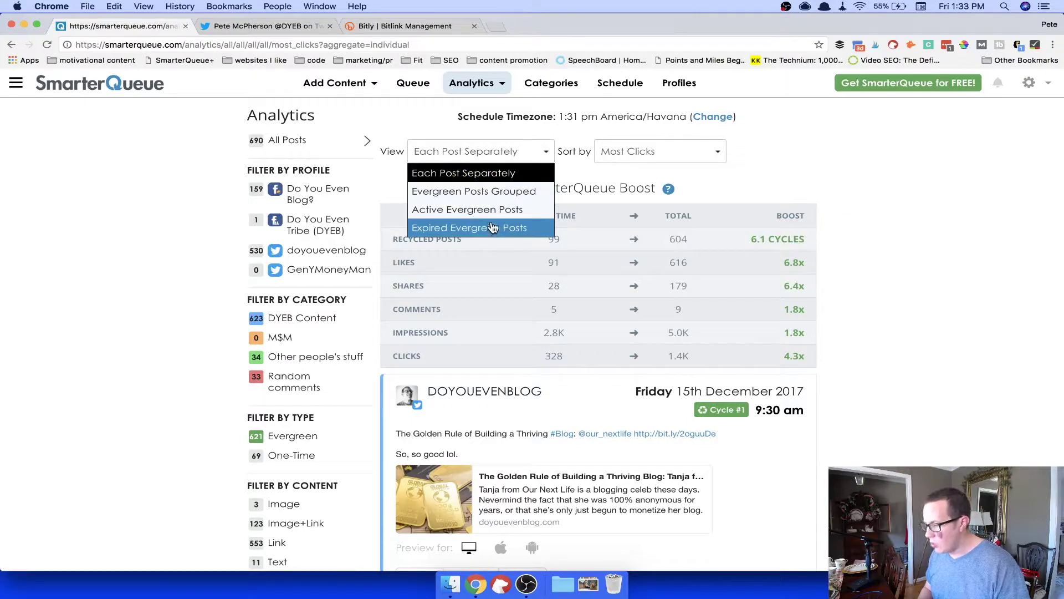
left_click(497, 190)
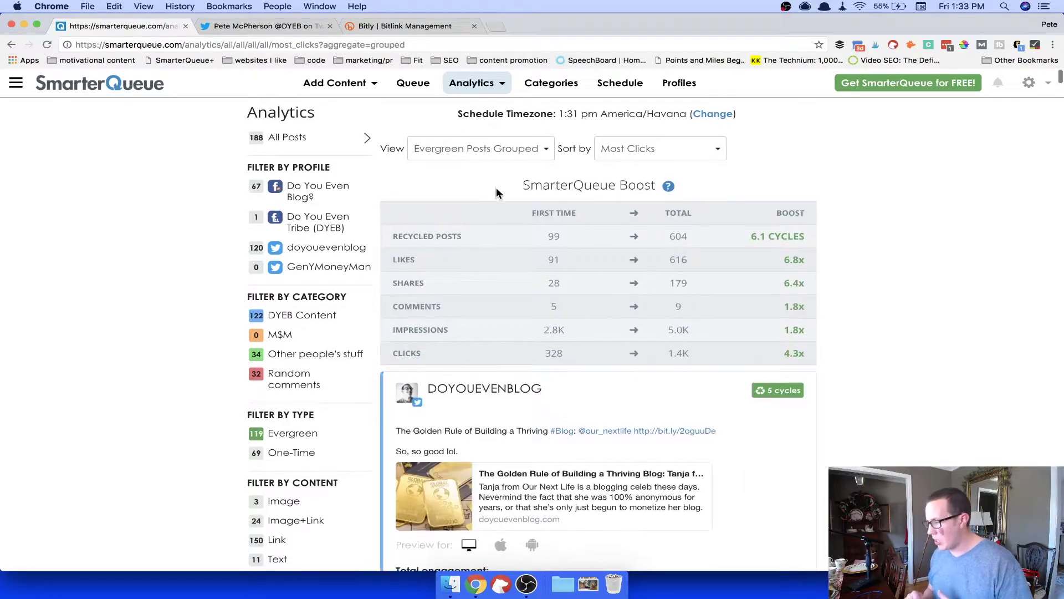
- Examine the cycle-by-cycle statistics of the grouped evergreen post about The Mom Edit
scroll(536, 203, "down", 10)
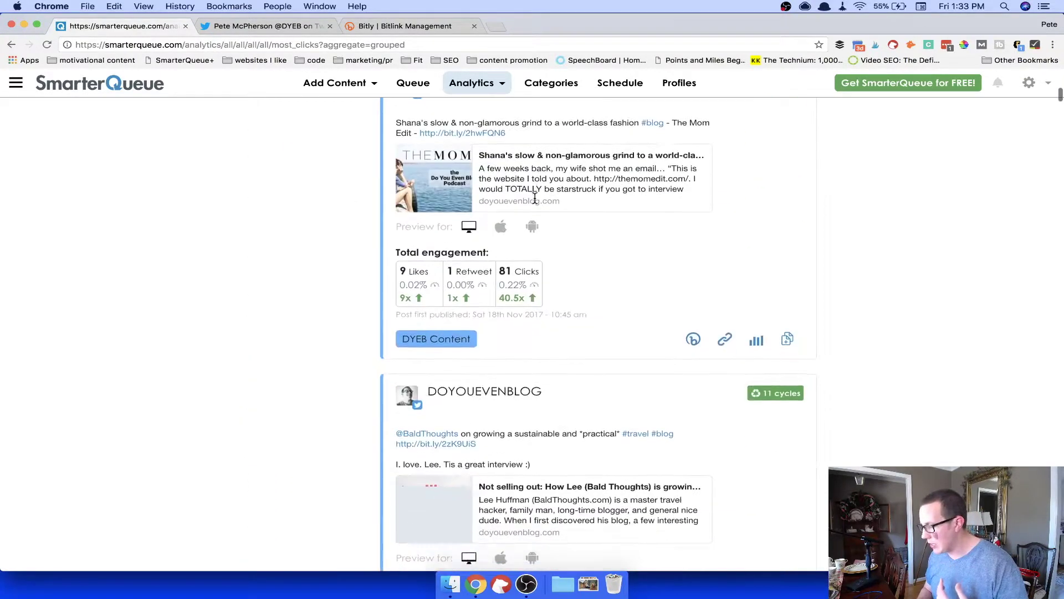
scroll(642, 272, "up", 3)
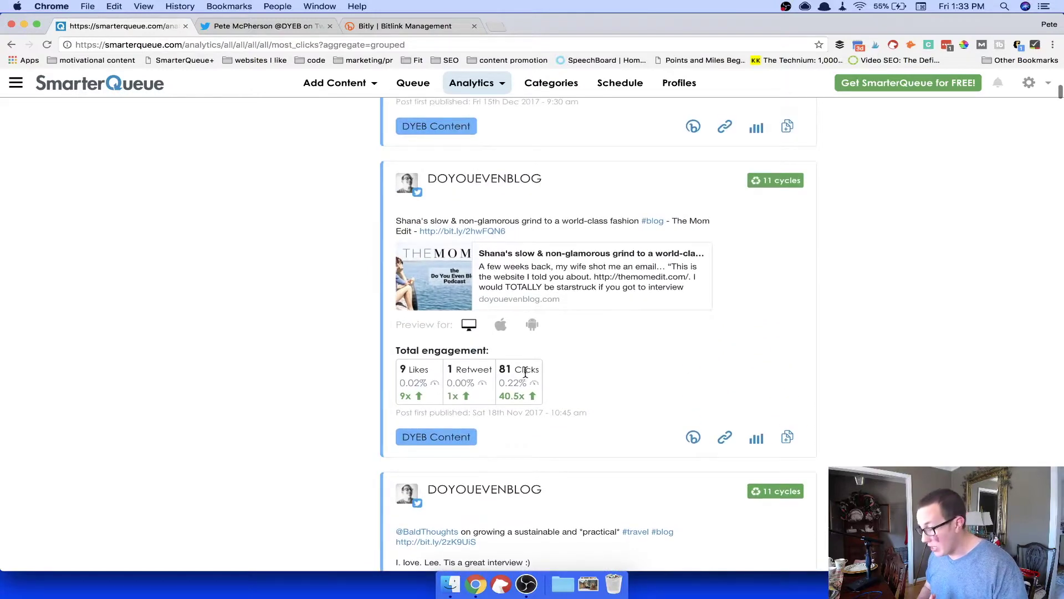
mouse_move(775, 189)
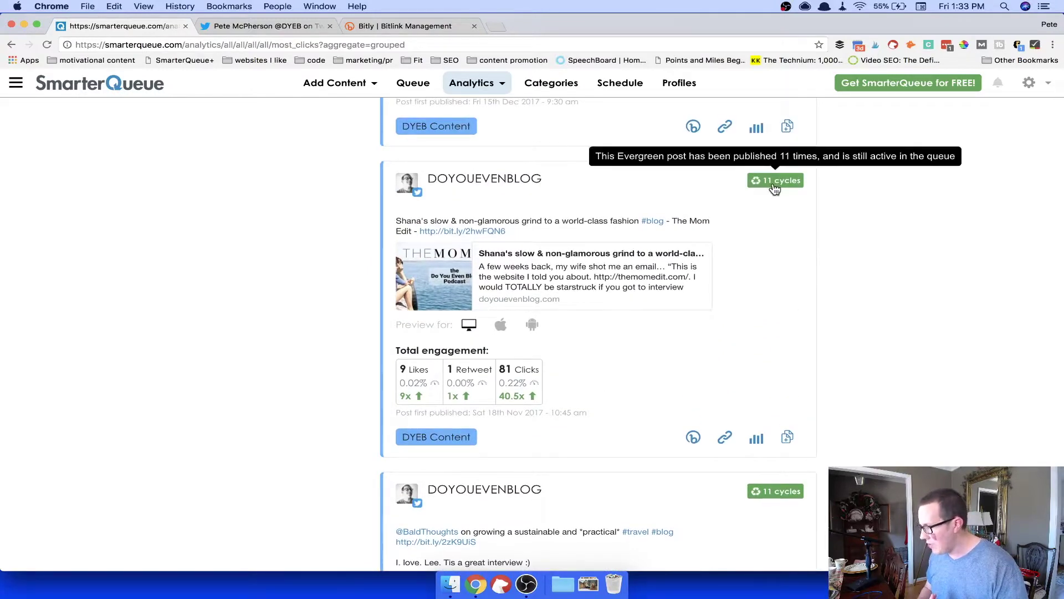
left_click(754, 443)
scroll(752, 443, "down", 5)
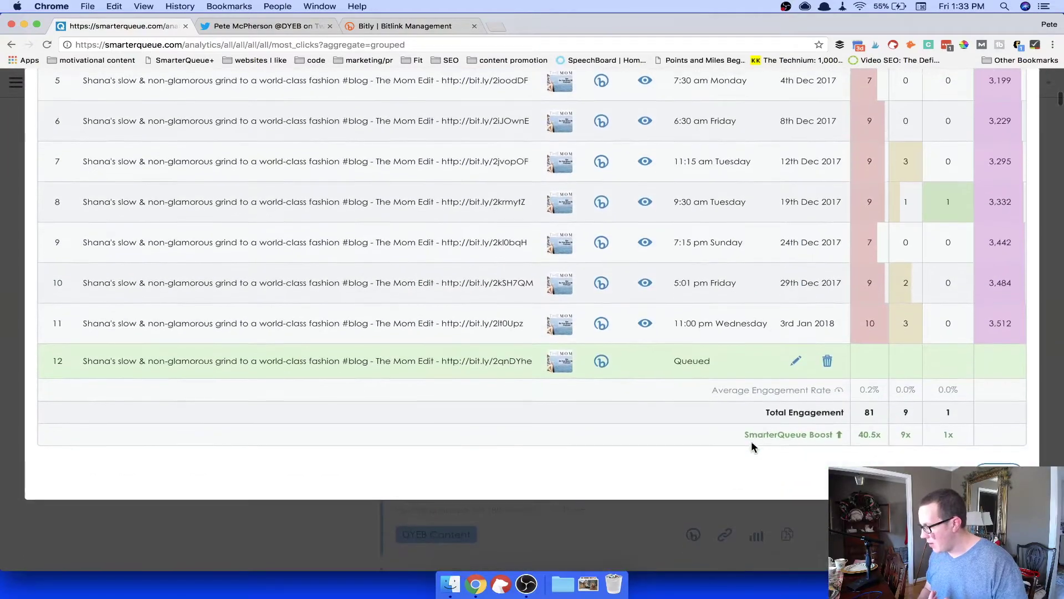
scroll(750, 440, "up", 8)
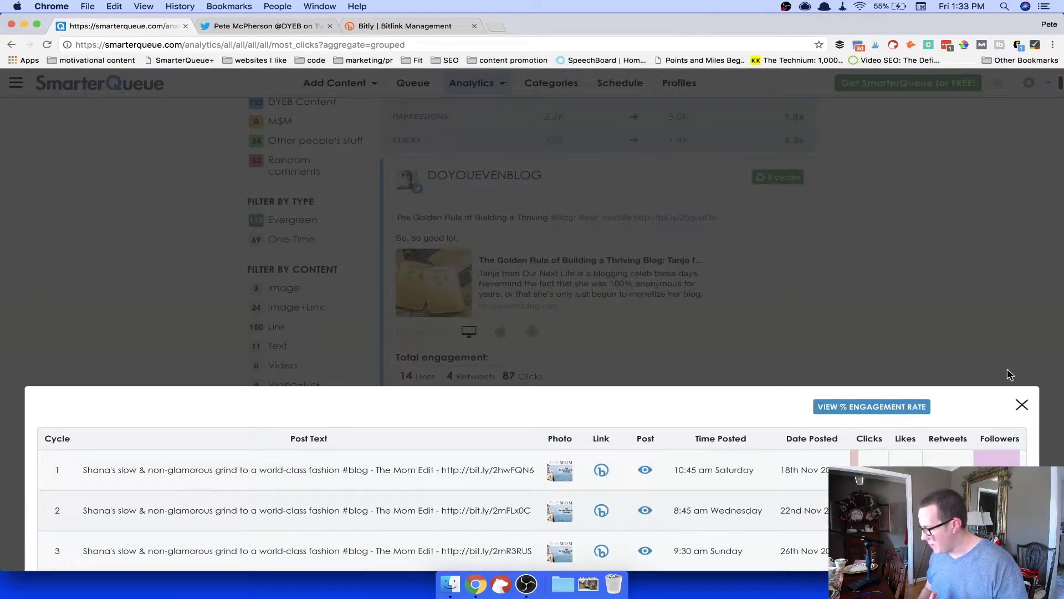
left_click(1021, 405)
- Open the analytics reports and examine the category table, the posts and fans chart and the engagement by hour
left_click(493, 73)
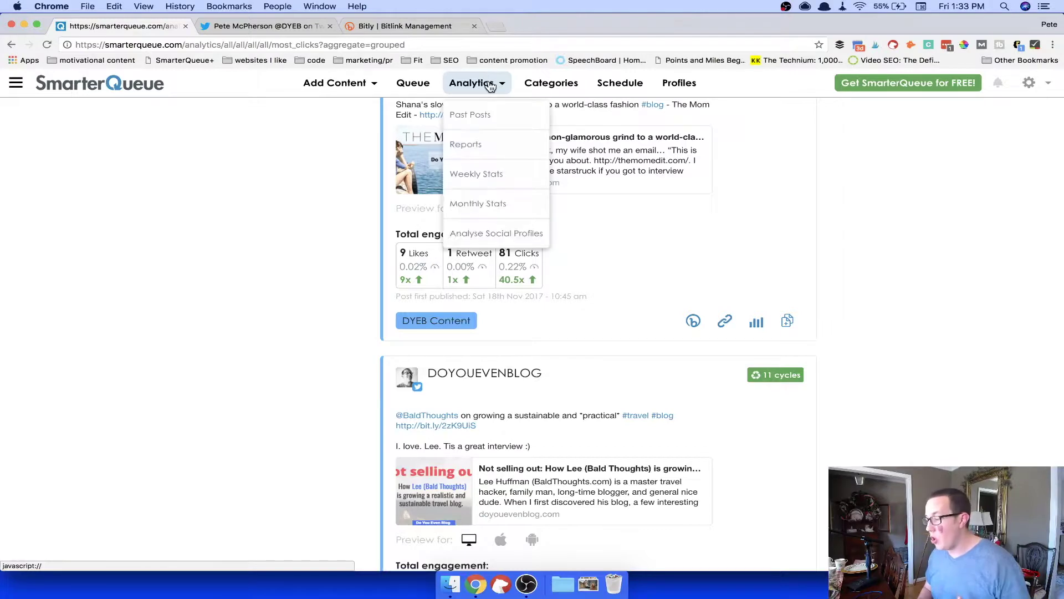
left_click(475, 152)
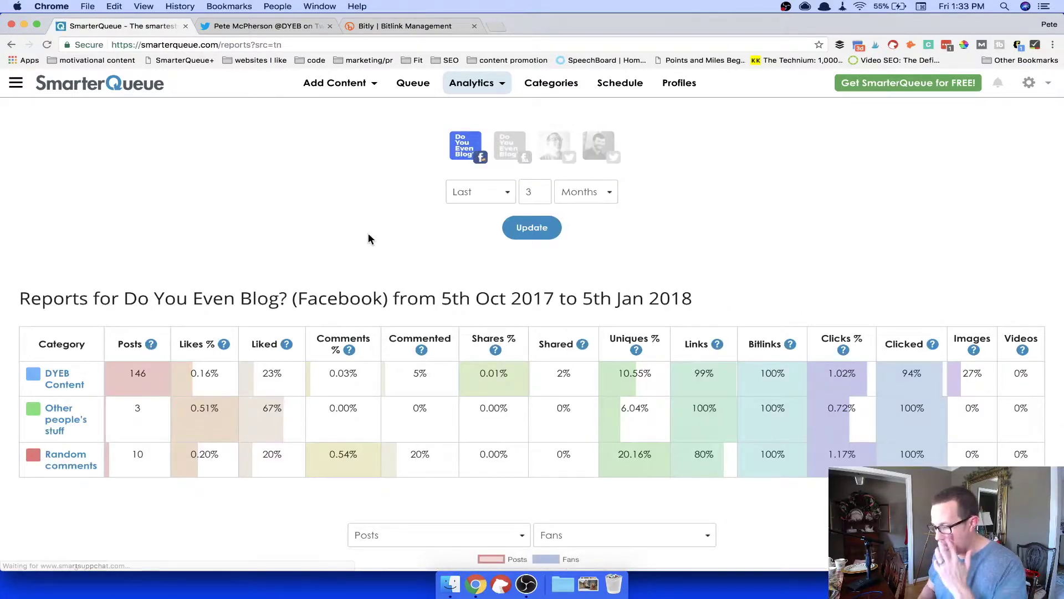
scroll(368, 233, "down", 3)
mouse_move(153, 256)
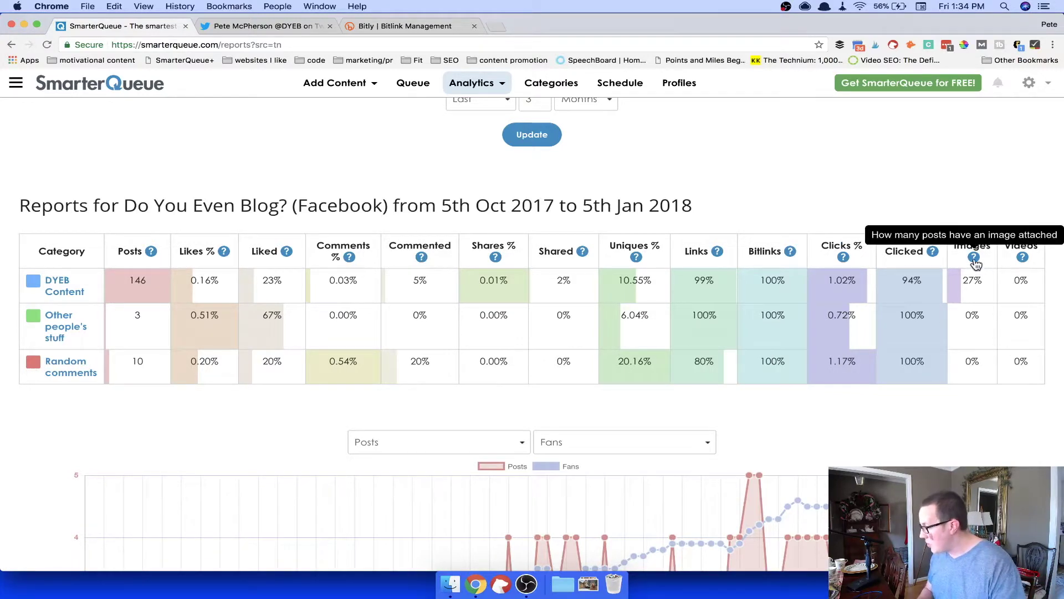
scroll(708, 249, "down", 6)
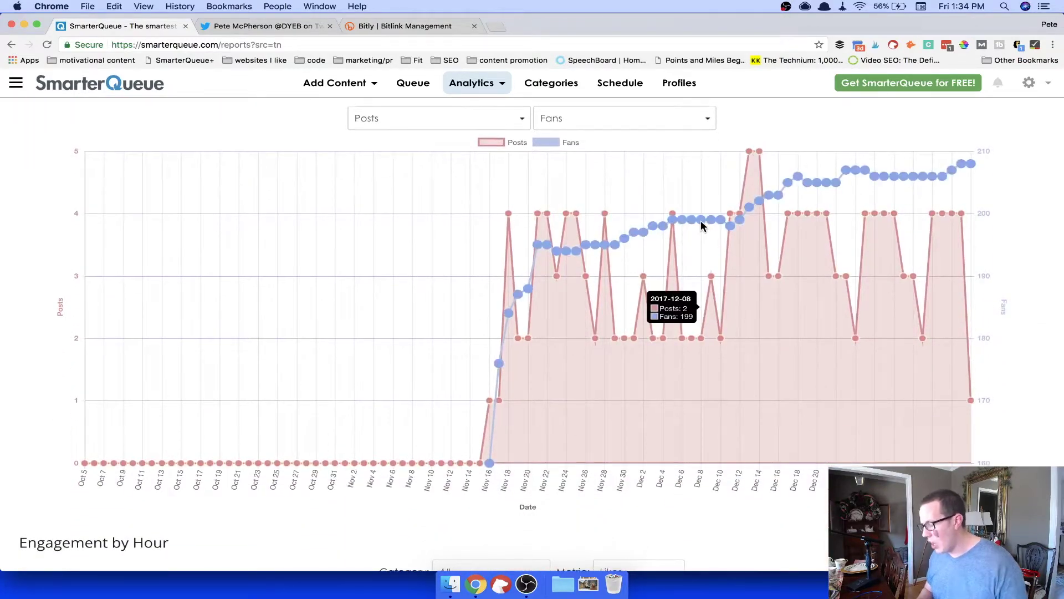
scroll(701, 222, "down", 5)
scroll(701, 226, "down", 3)
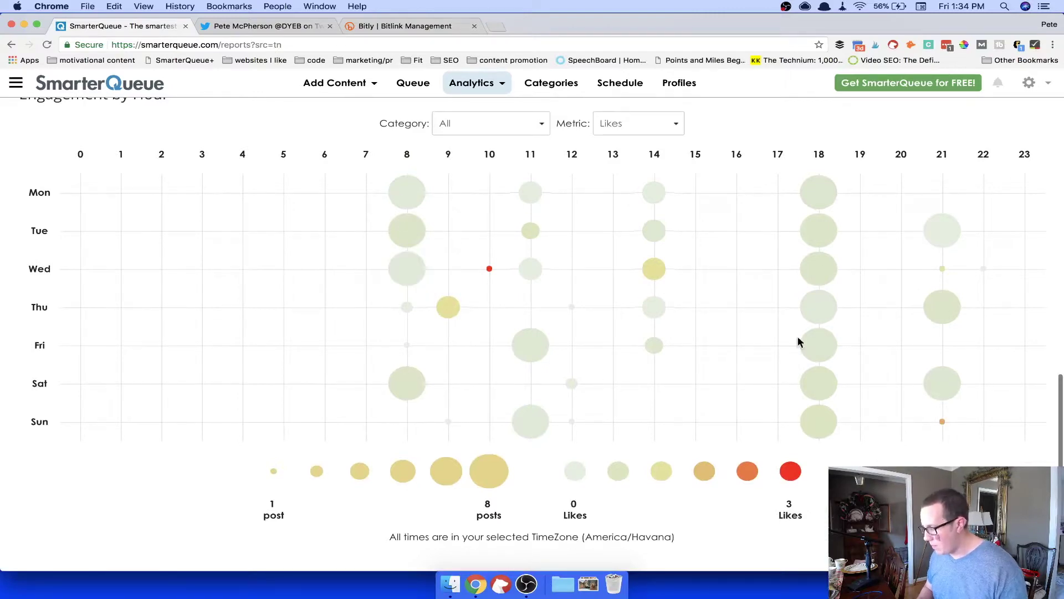
scroll(799, 341, "down", 1)
scroll(798, 340, "down", 1)
scroll(798, 340, "up", 7)
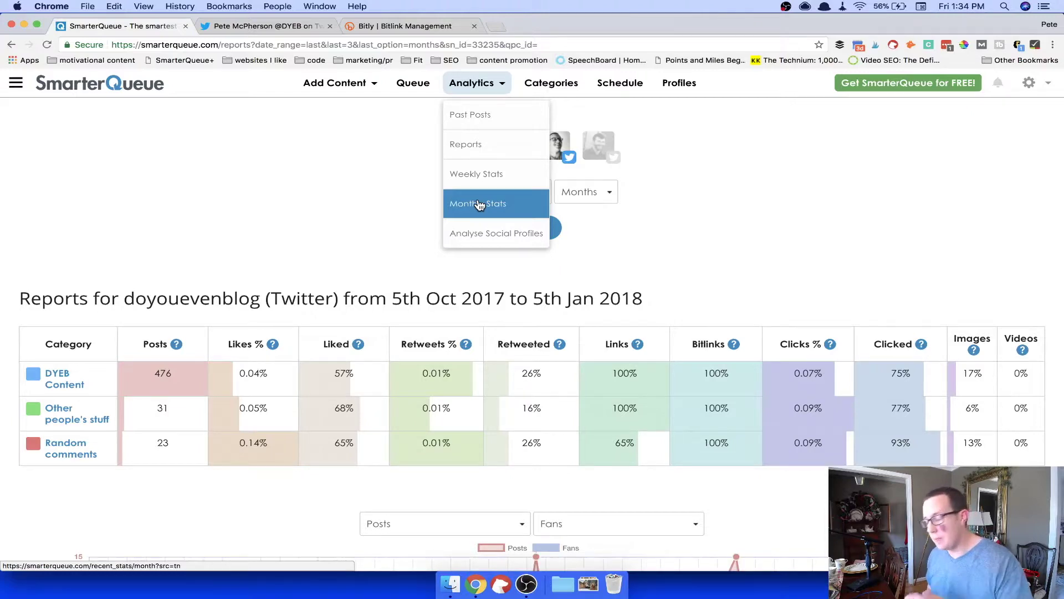
- Run a social profile analysis of the doyouevenblog Twitter profile with the All time date range
left_click(487, 233)
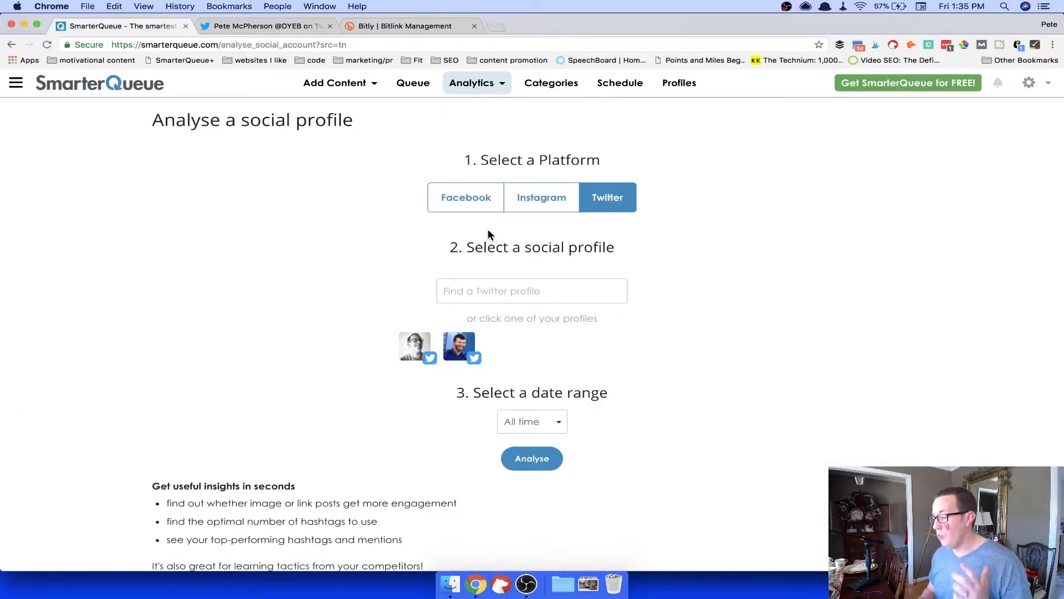
left_click(460, 200)
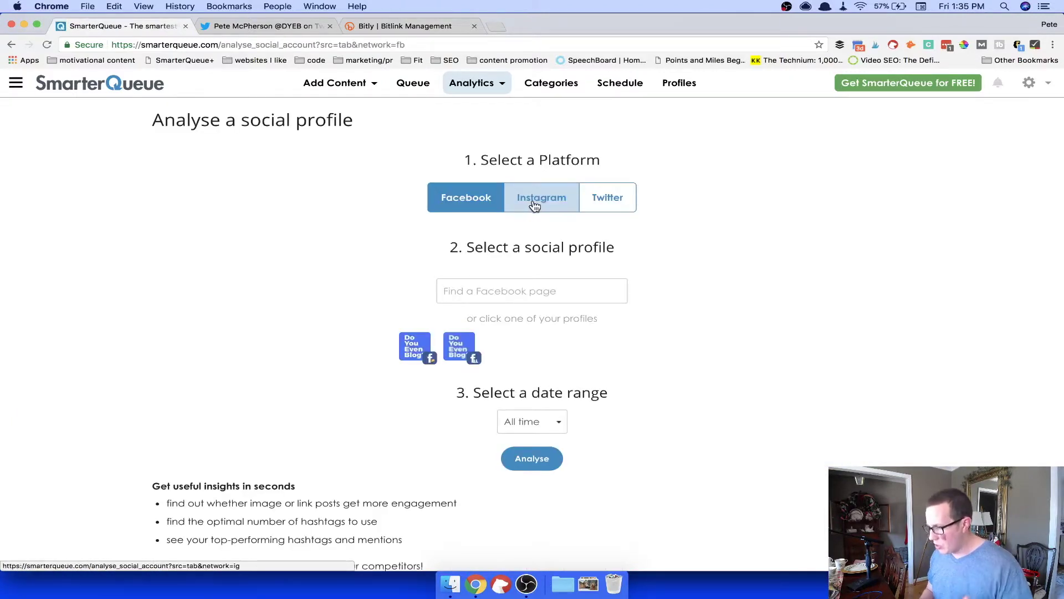
left_click(621, 205)
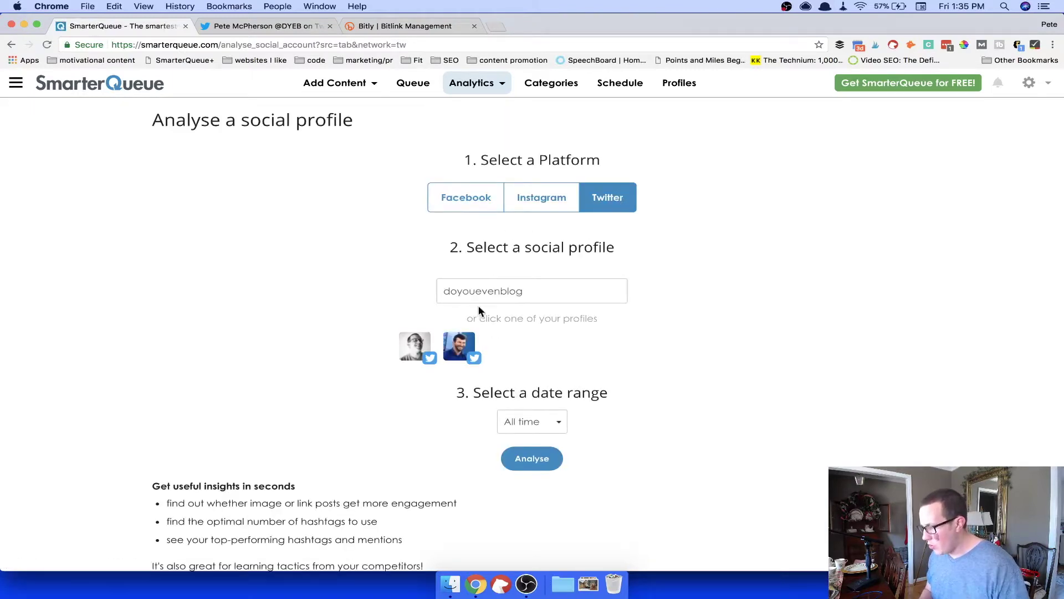
left_click(545, 429)
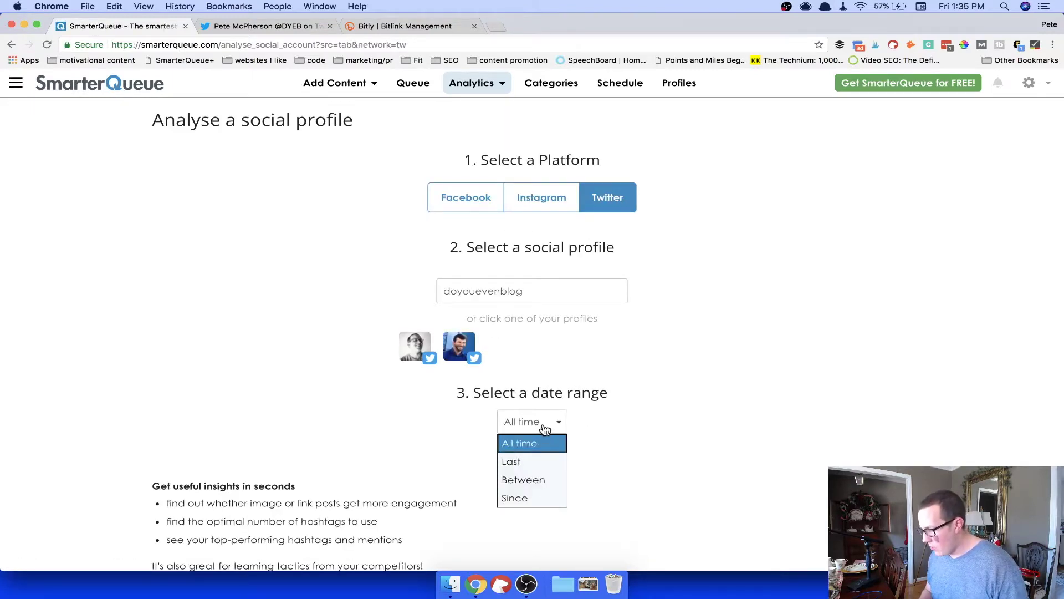
left_click(648, 402)
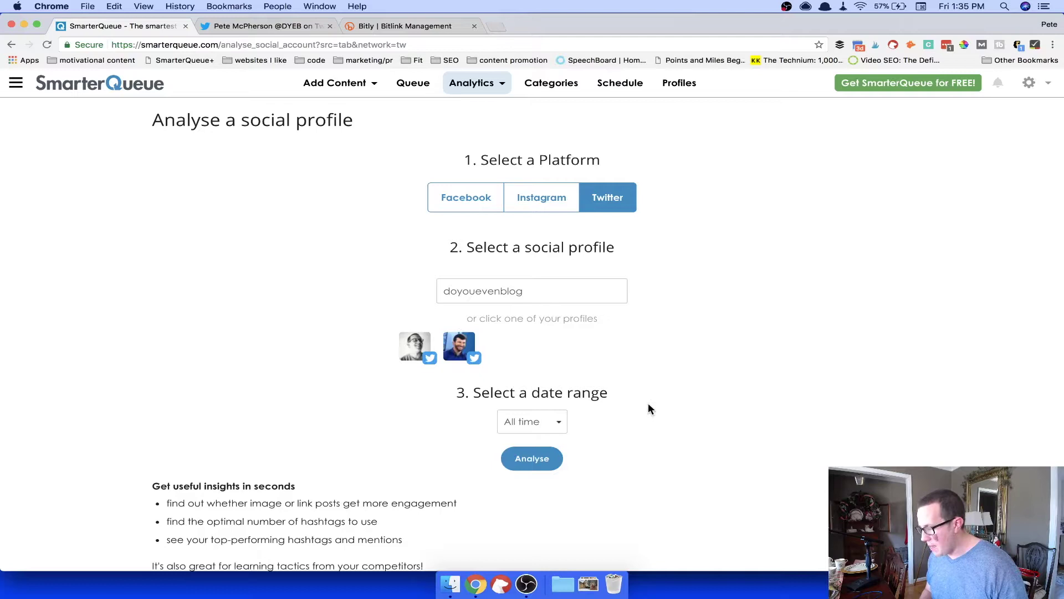
left_click(527, 467)
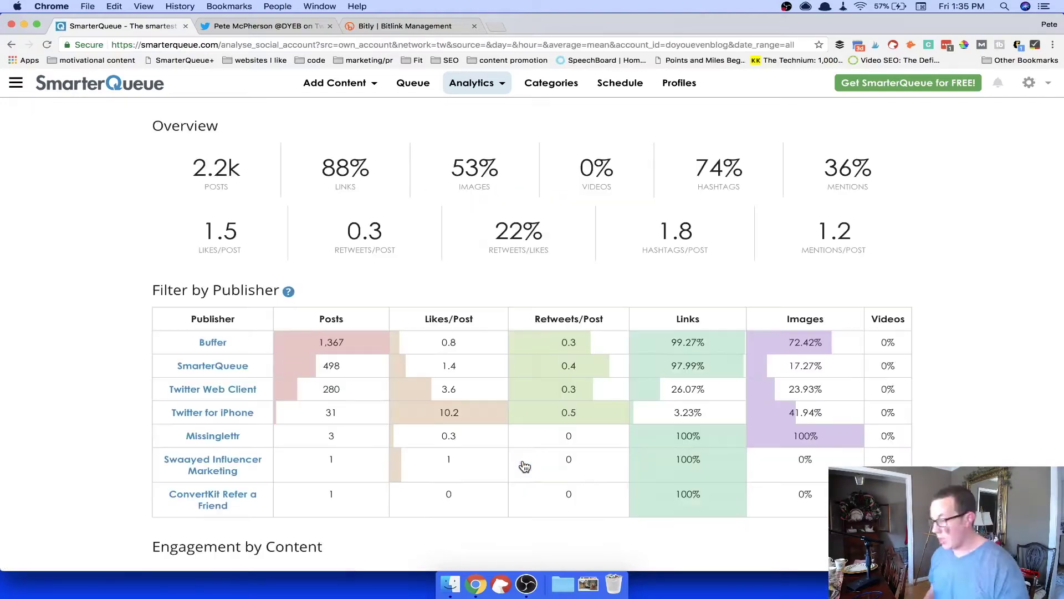
- Examine the publisher breakdown, top hashtags and most-mentioned accounts in the profile analysis
scroll(349, 224, "down", 10)
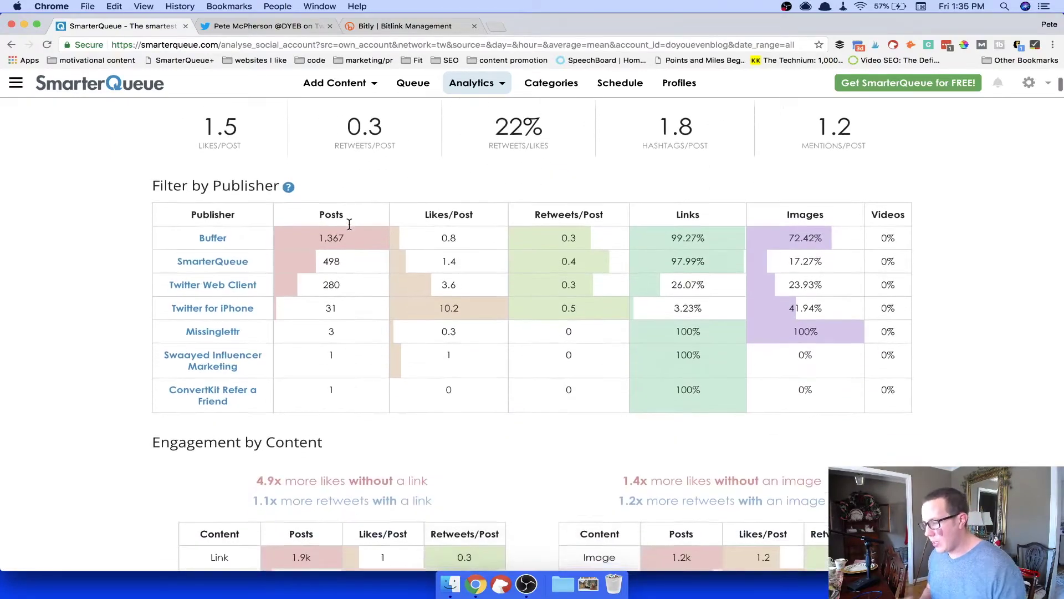
scroll(349, 225, "down", 20)
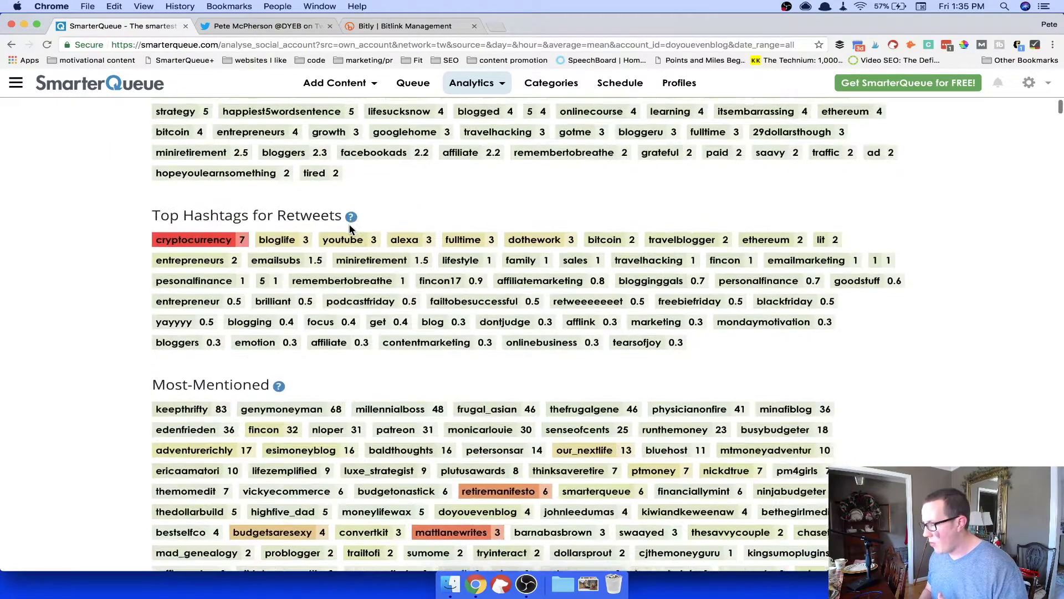
scroll(350, 229, "down", 4)
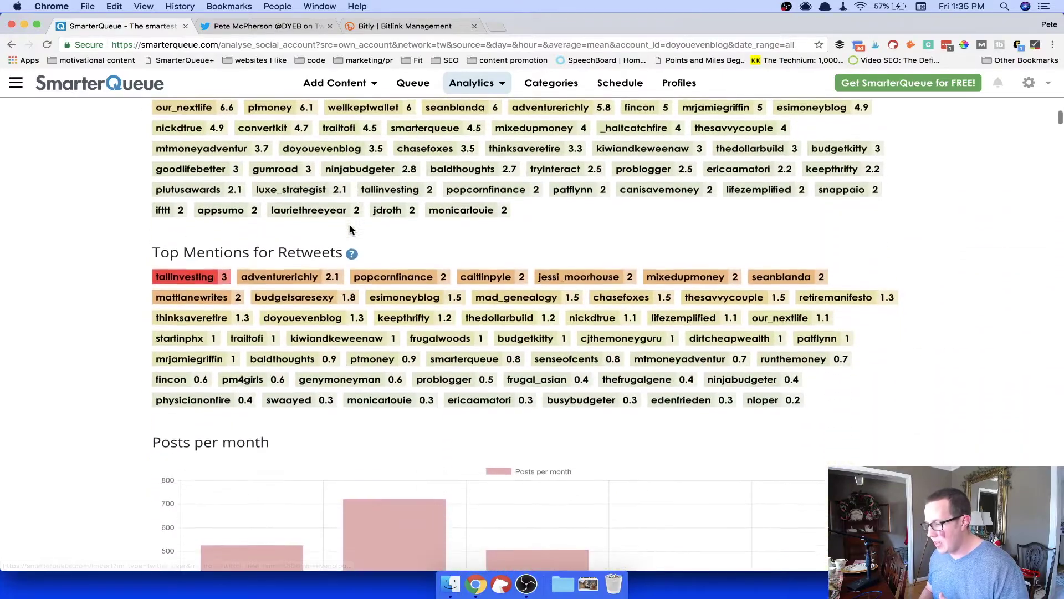
scroll(218, 240, "up", 2)
scroll(201, 266, "up", 12)
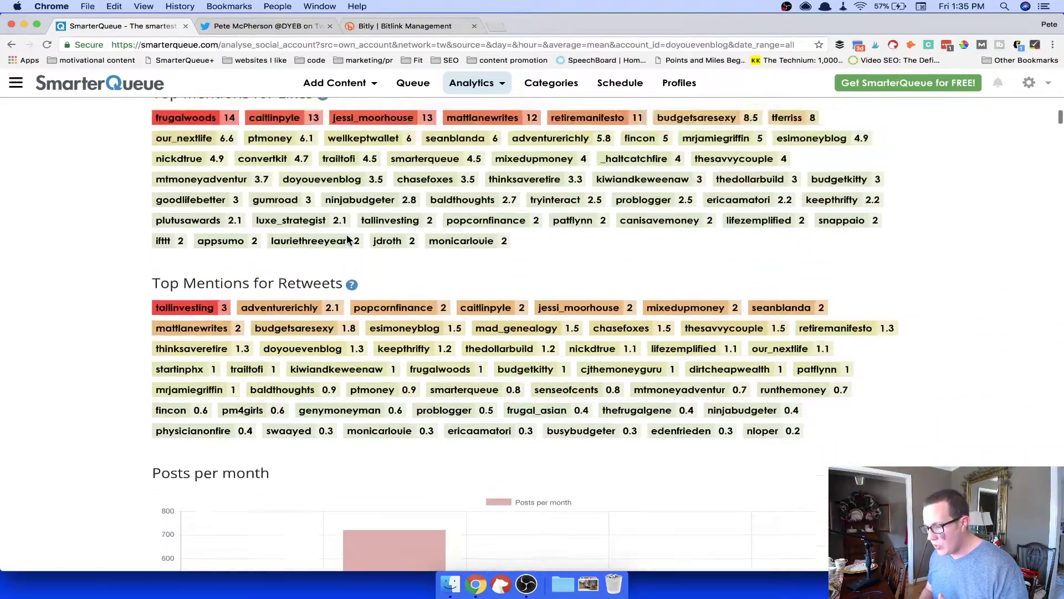
scroll(394, 349, "up", 1)
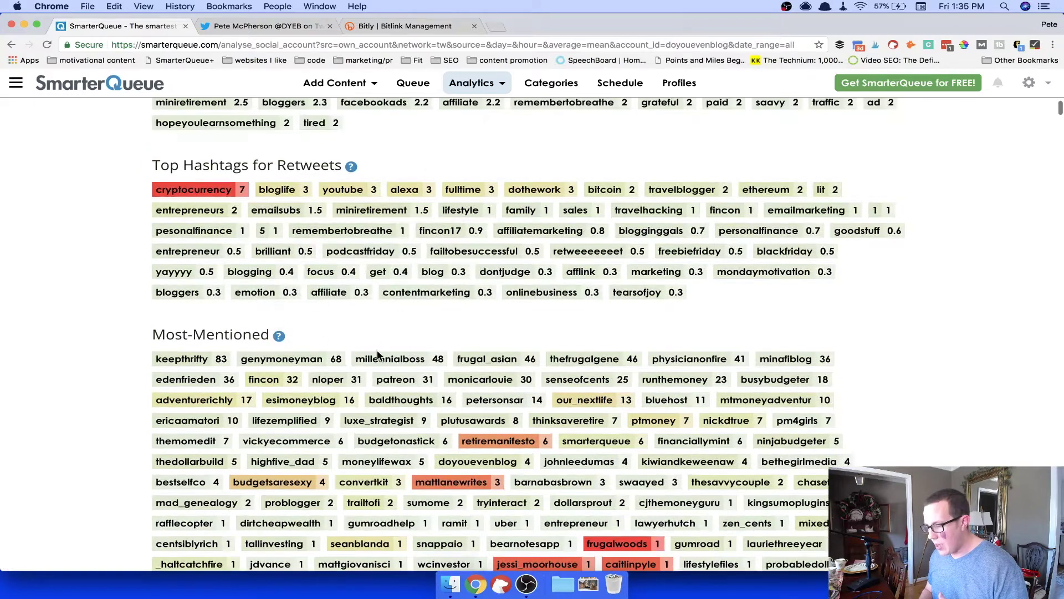
scroll(267, 285, "down", 1)
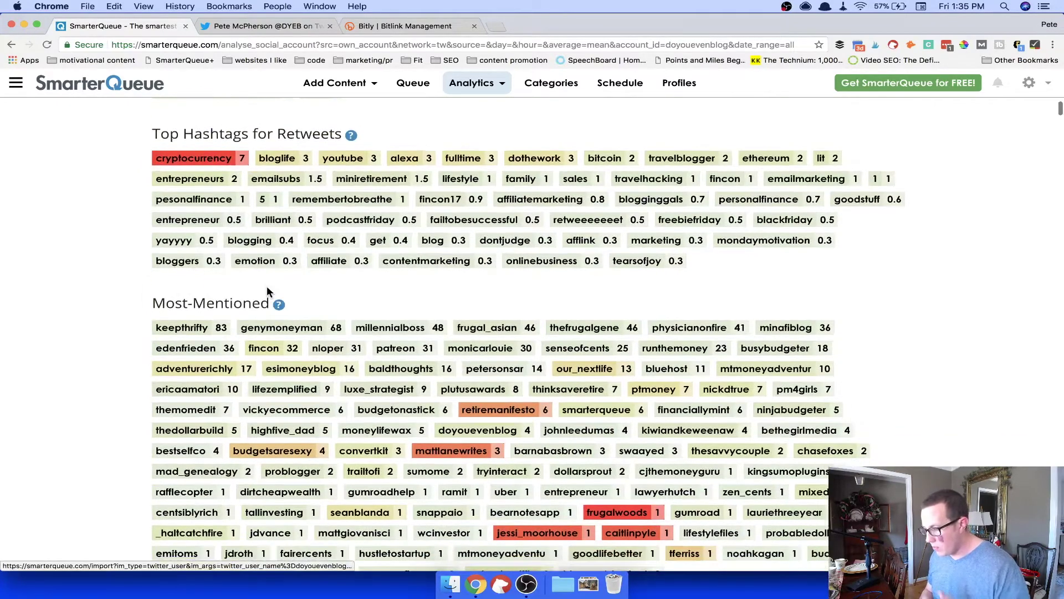
mouse_move(447, 399)
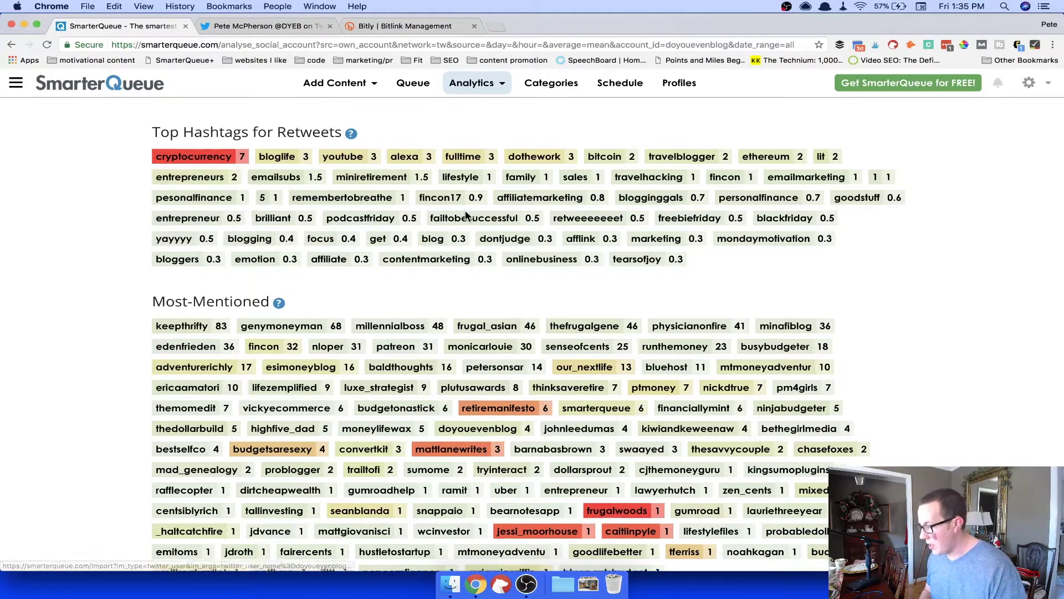
scroll(636, 380, "down", 4)
mouse_move(548, 412)
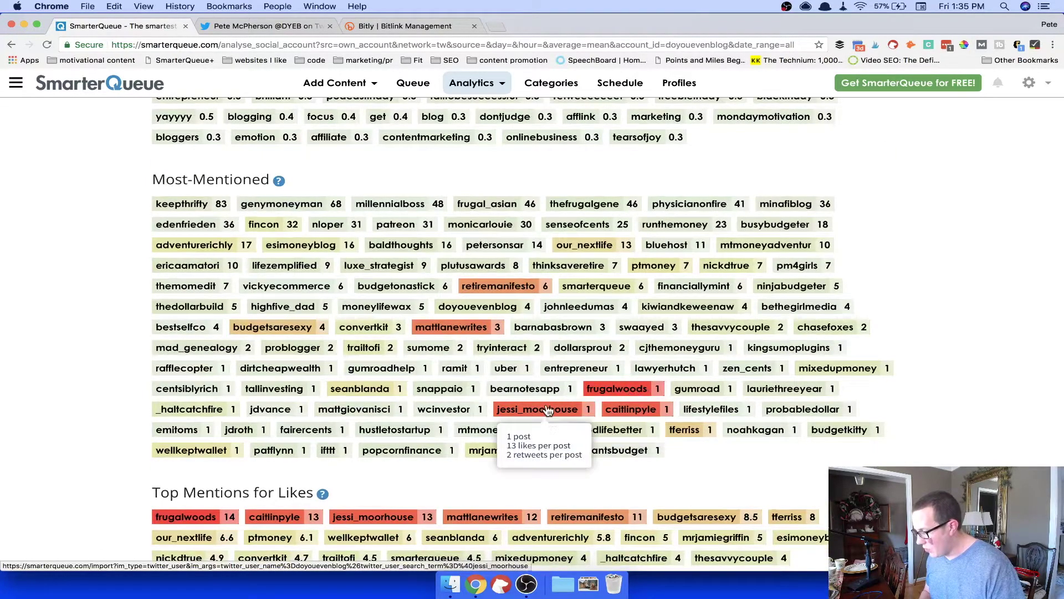
- Examine the analysis charts for monthly posts and average likes, the hourly engagement grid and the Post Insights table
scroll(636, 421, "down", 15)
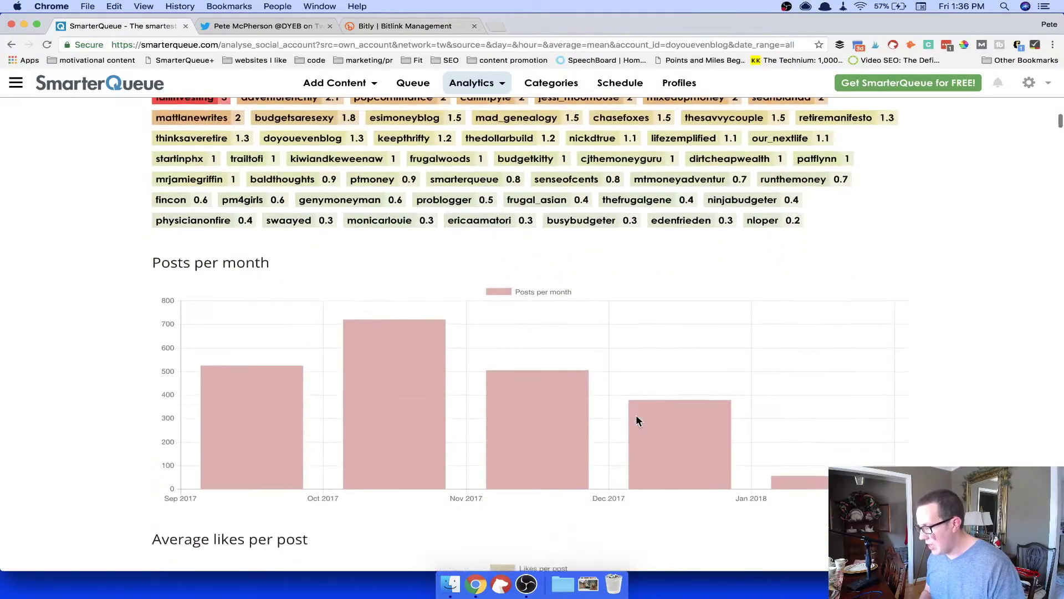
scroll(637, 422, "down", 5)
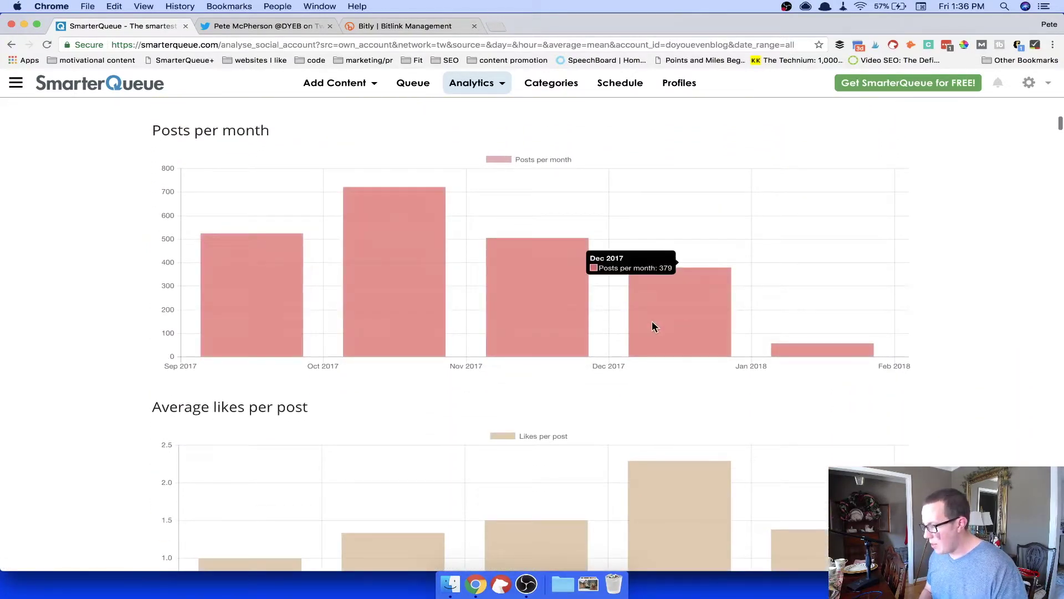
scroll(427, 303, "down", 7)
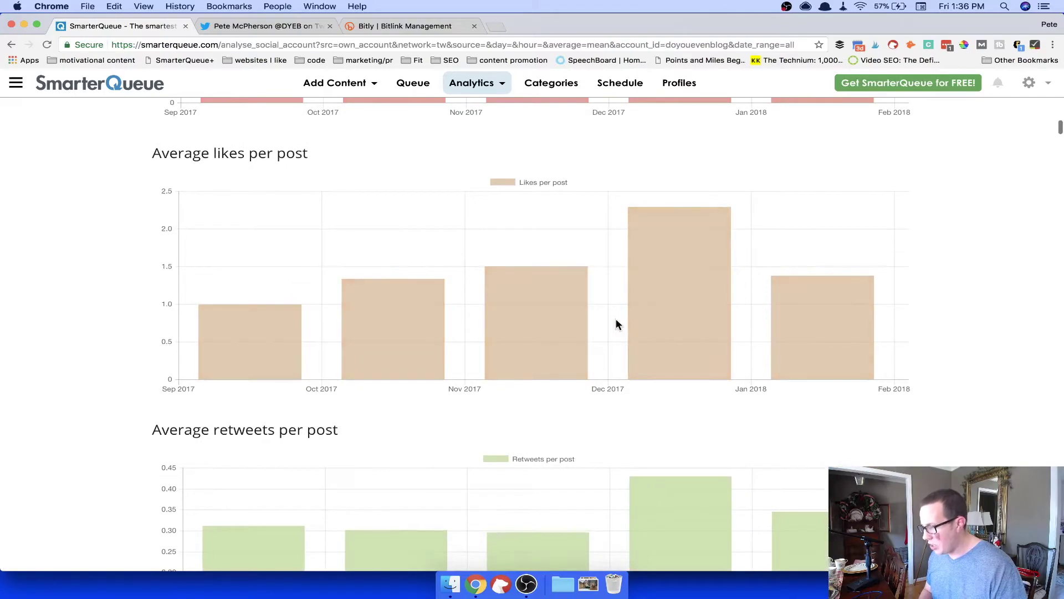
scroll(616, 319, "down", 4)
scroll(616, 325, "down", 17)
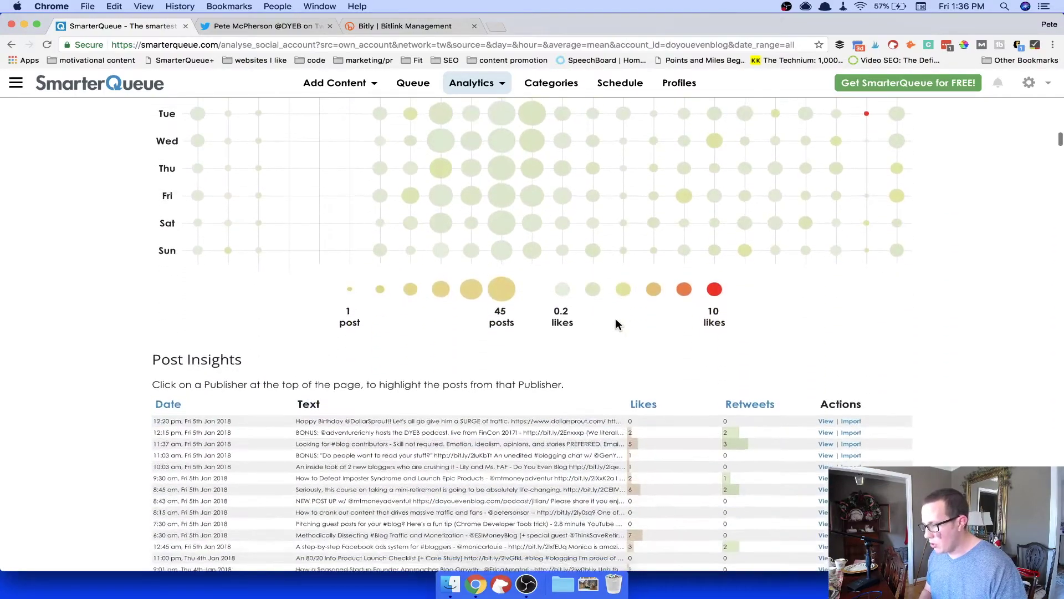
scroll(616, 324, "down", 5)
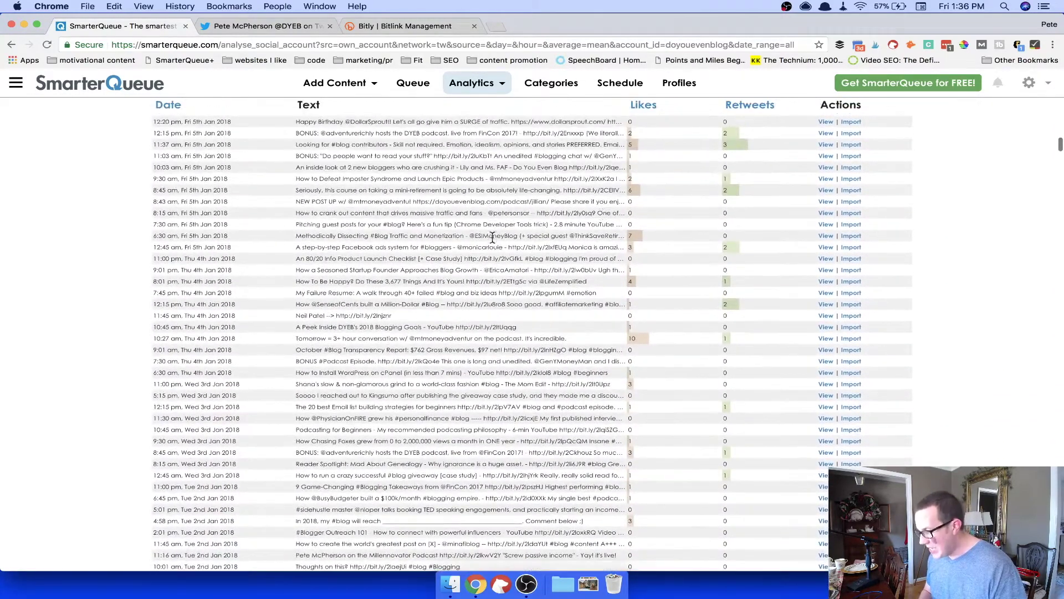
scroll(601, 286, "up", 2)
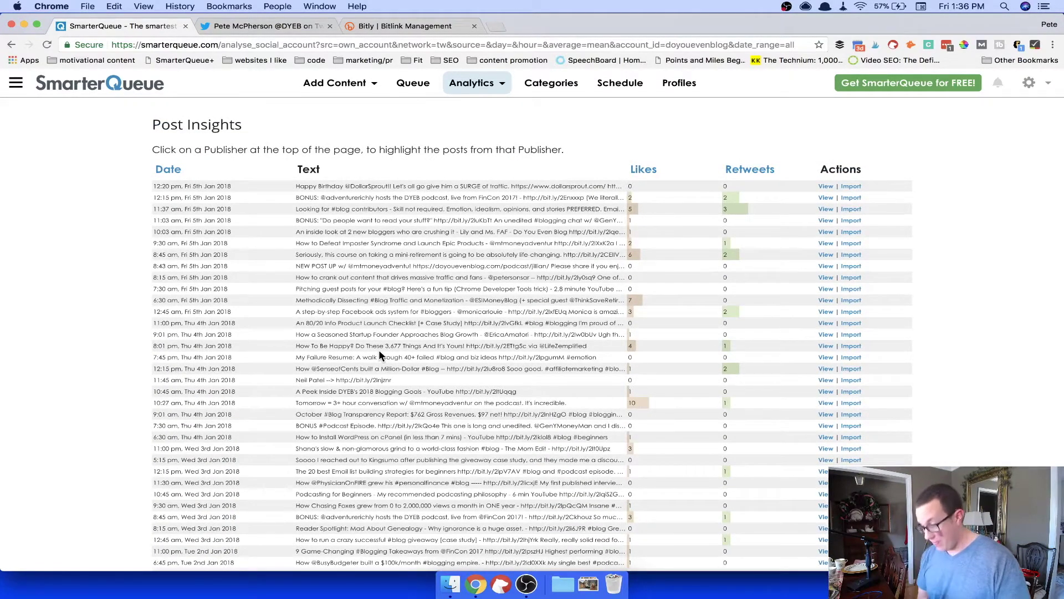
scroll(379, 355, "up", 2)
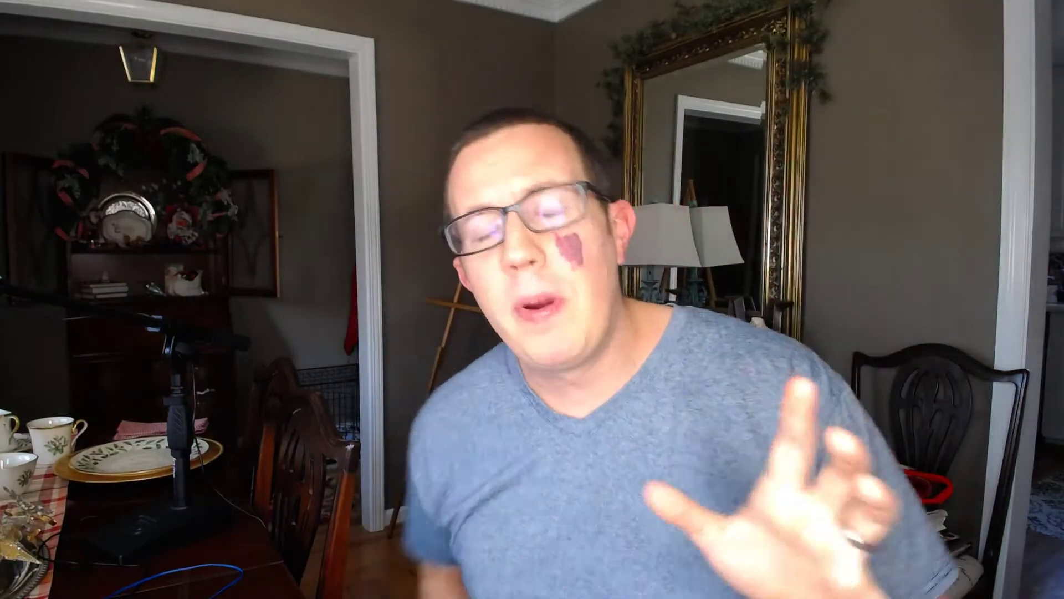